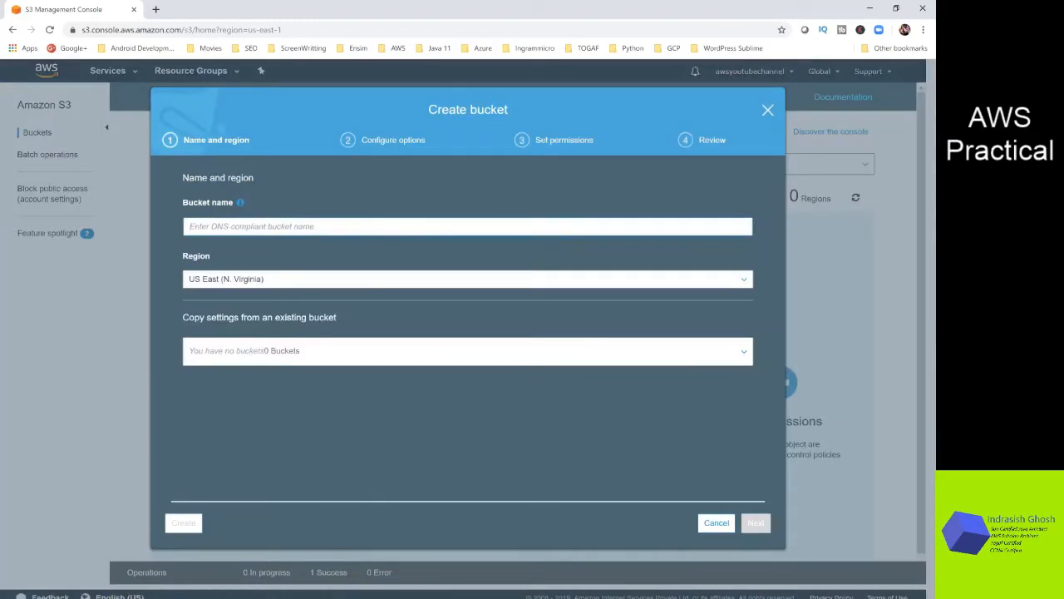
- Create the bucket 'awsyoutubechannel', keeping the default options and permissions
text(aw)
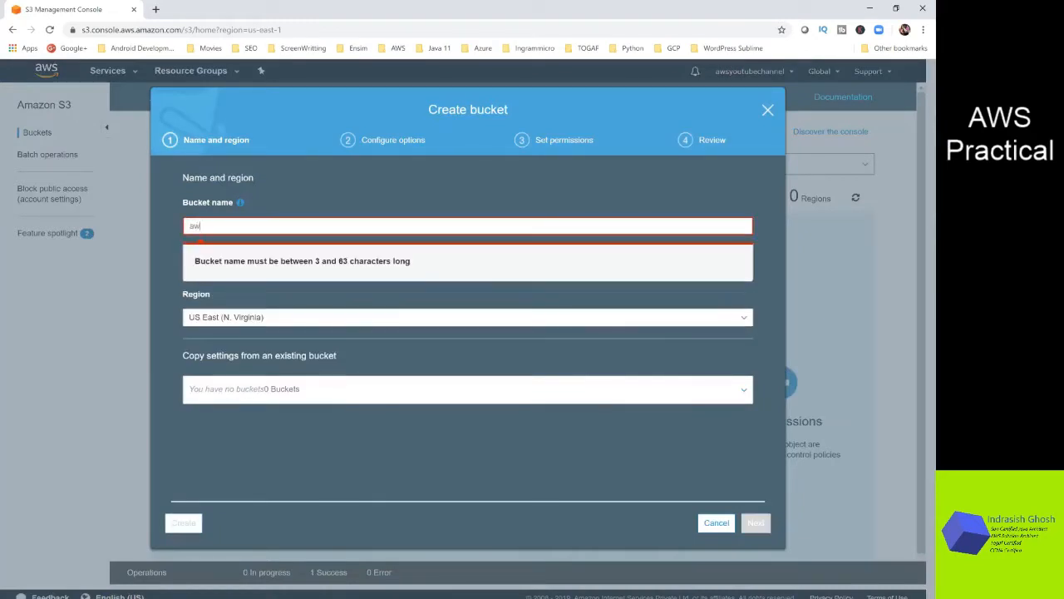
text(syoutu)
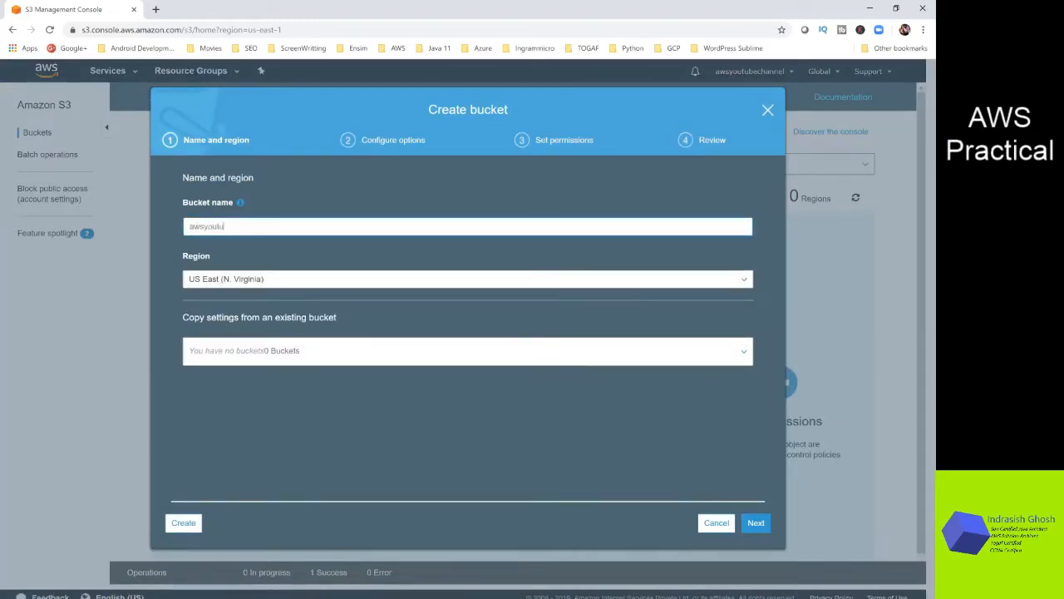
text(bechannel)
click(756, 524)
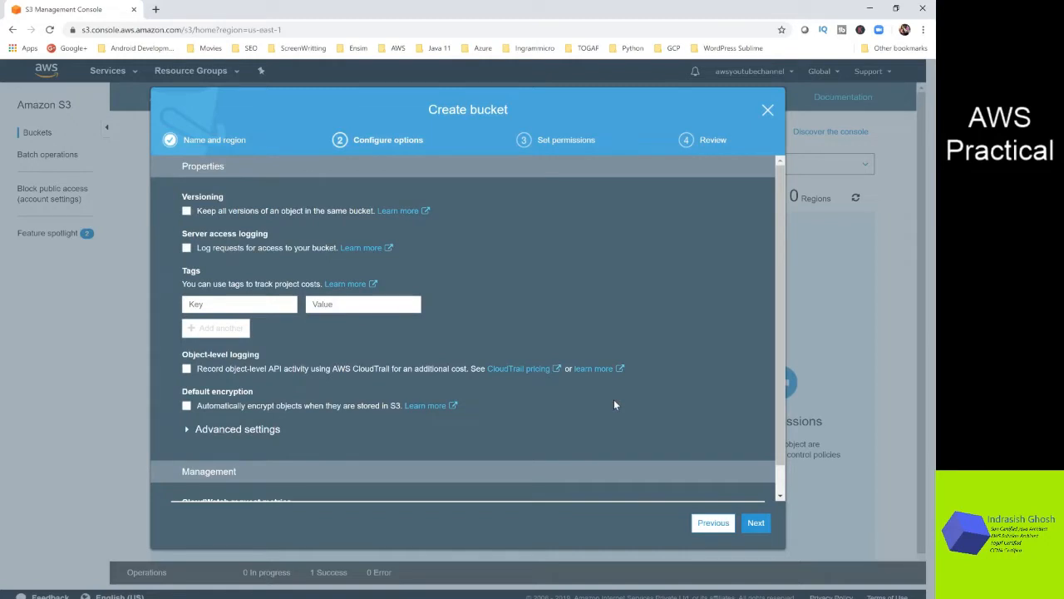
click(756, 525)
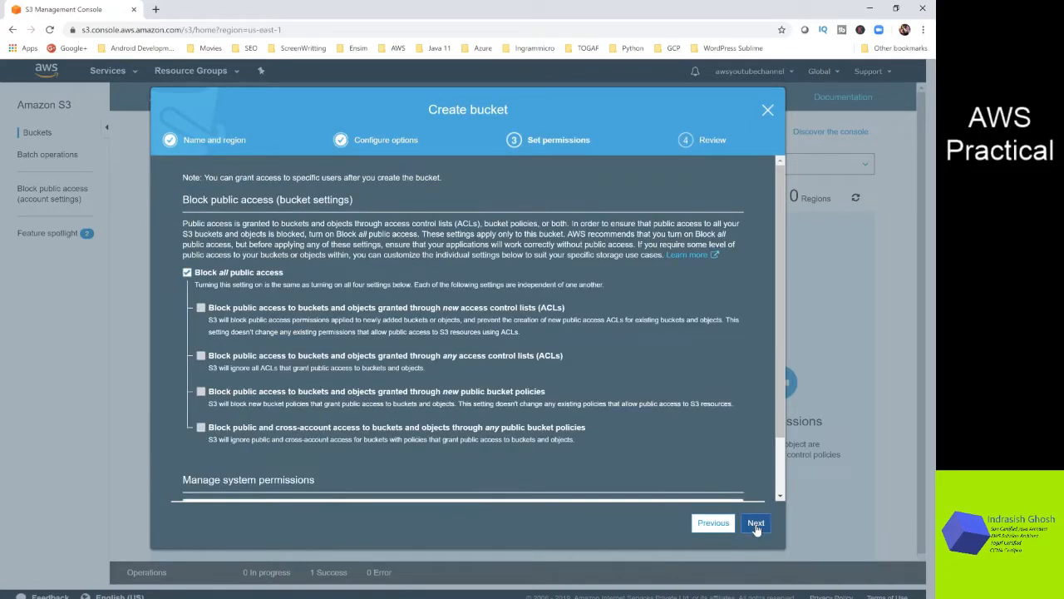
click(756, 524)
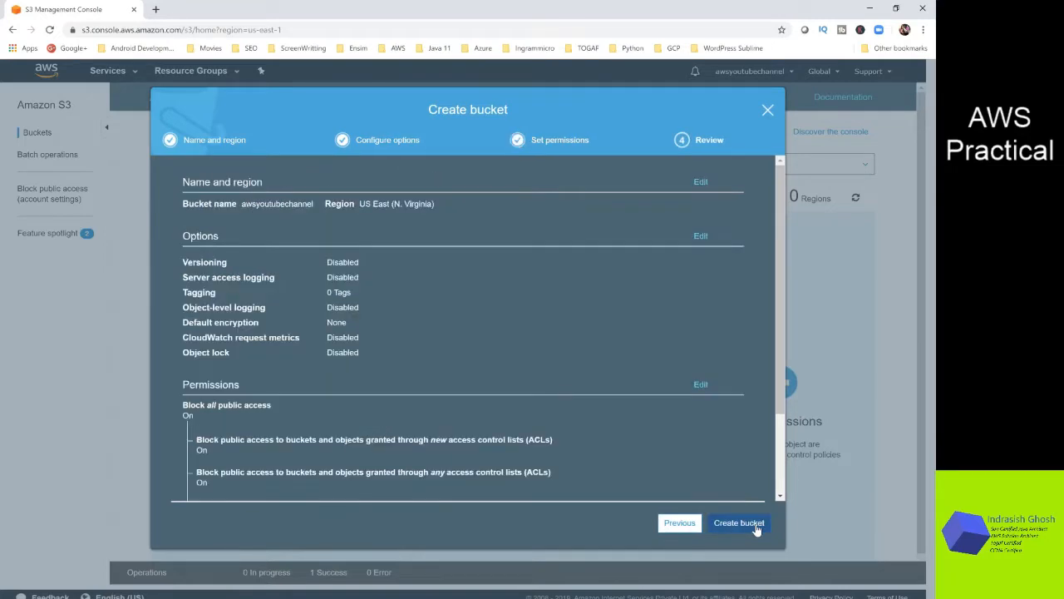
click(740, 523)
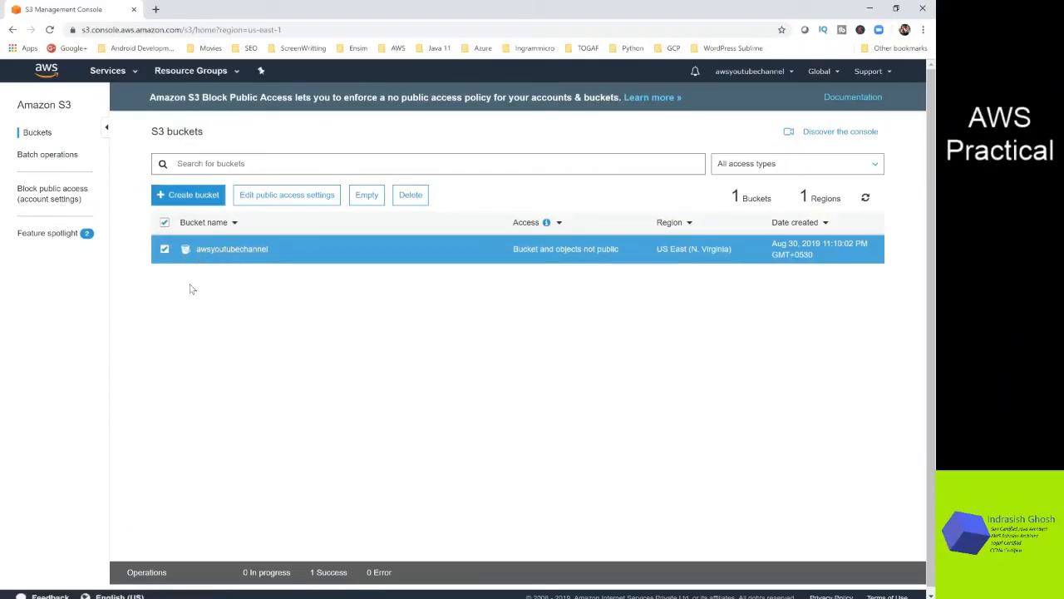
click(164, 250)
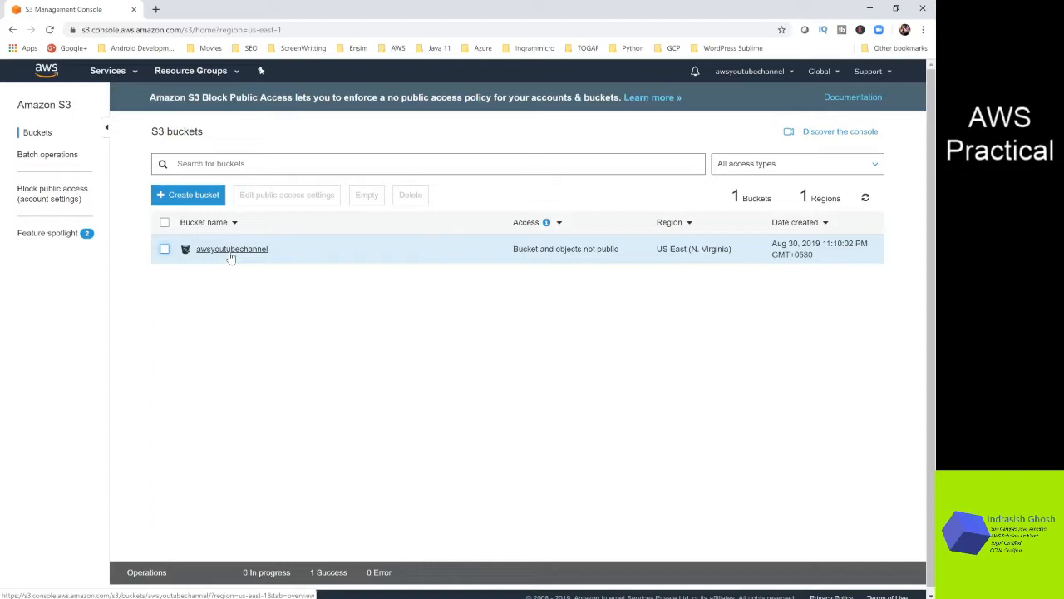
- Open the awsyoutubechannel bucket's Overview page
click(231, 257)
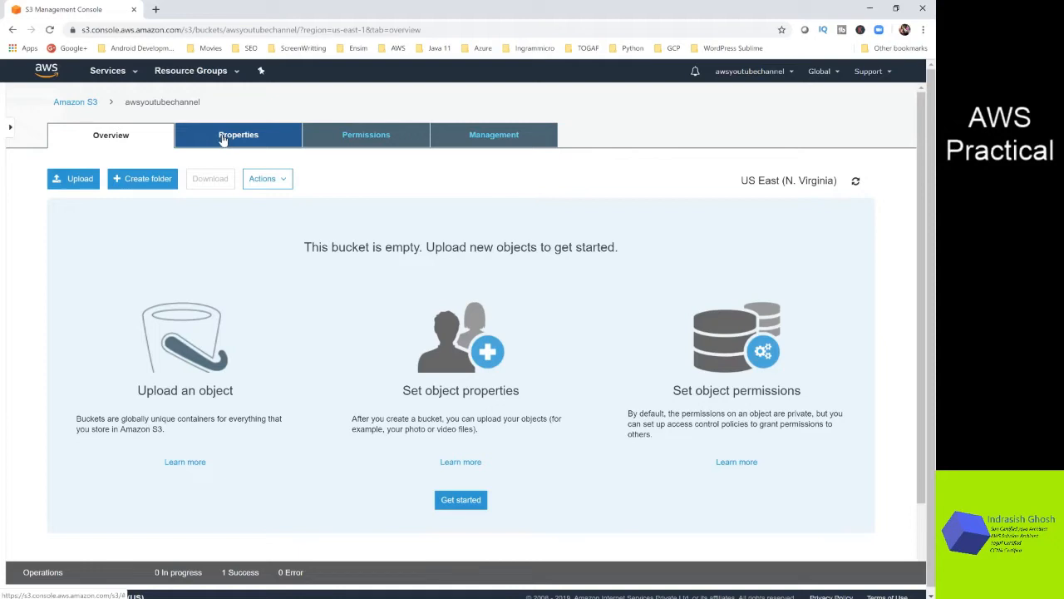
click(87, 103)
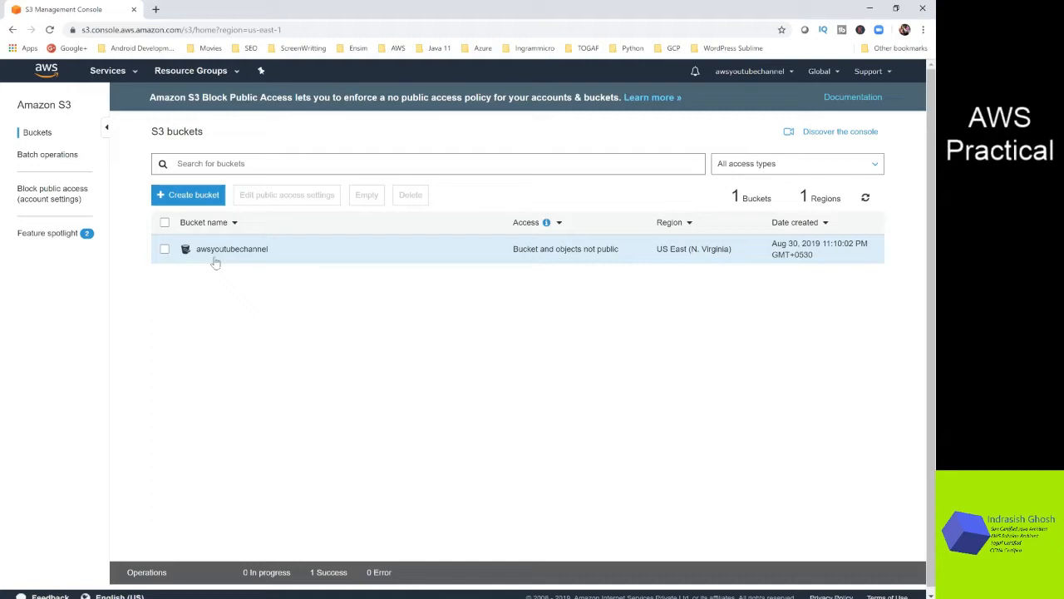
click(228, 250)
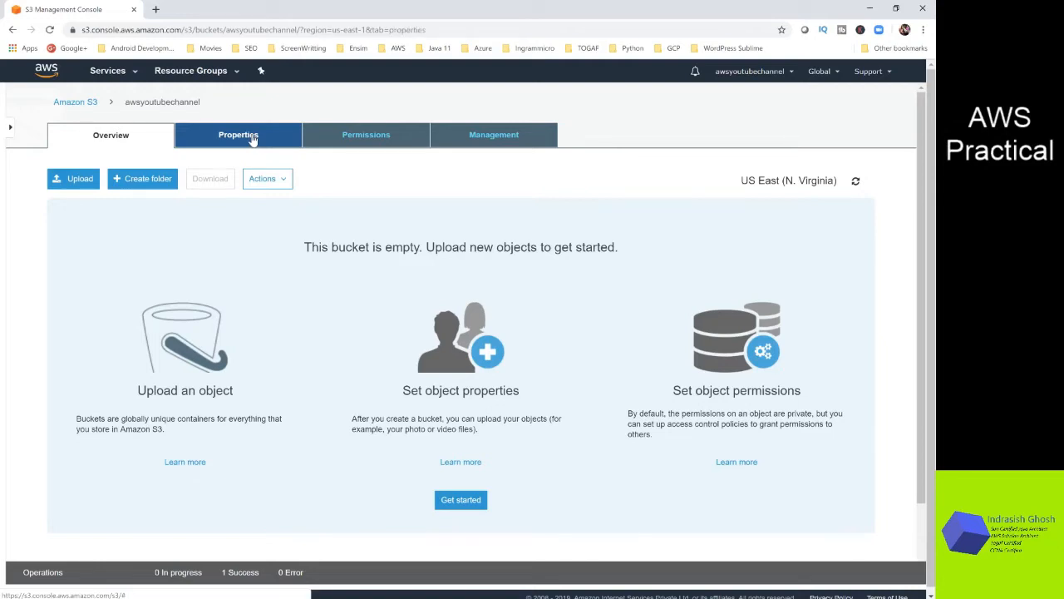
- Open the Versioning options on the awsyoutubechannel Properties tab
click(253, 139)
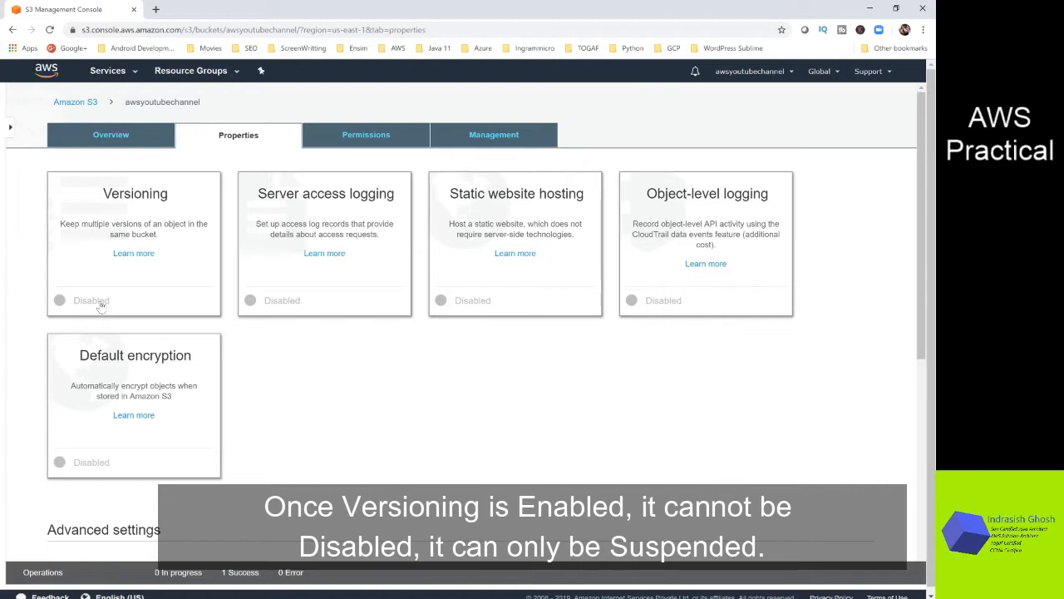
click(100, 306)
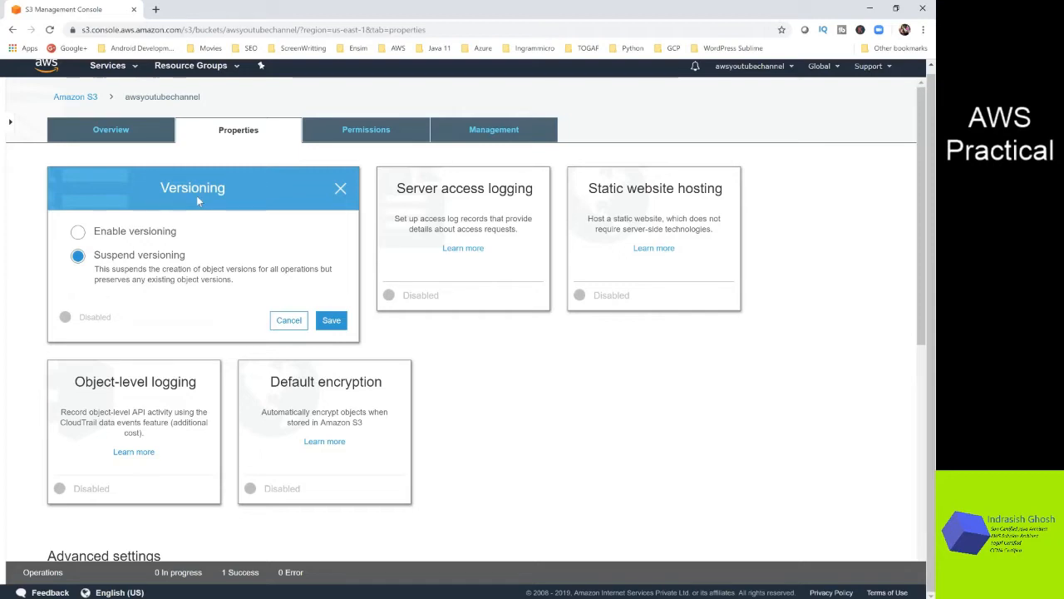
- Cancel the Versioning options, return to the bucket overview, and bring up Command Prompt
click(290, 323)
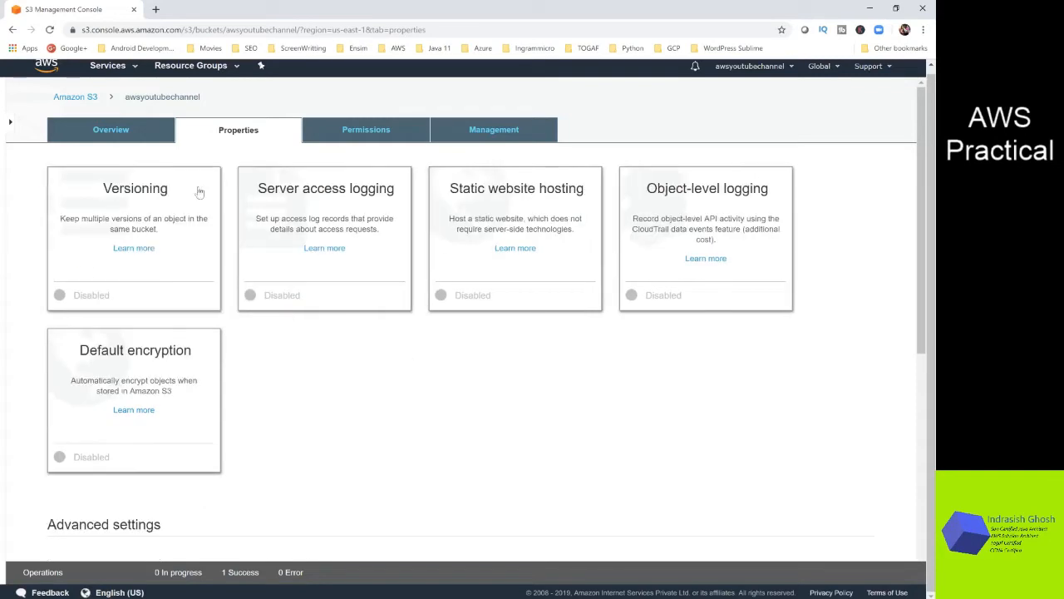
click(116, 131)
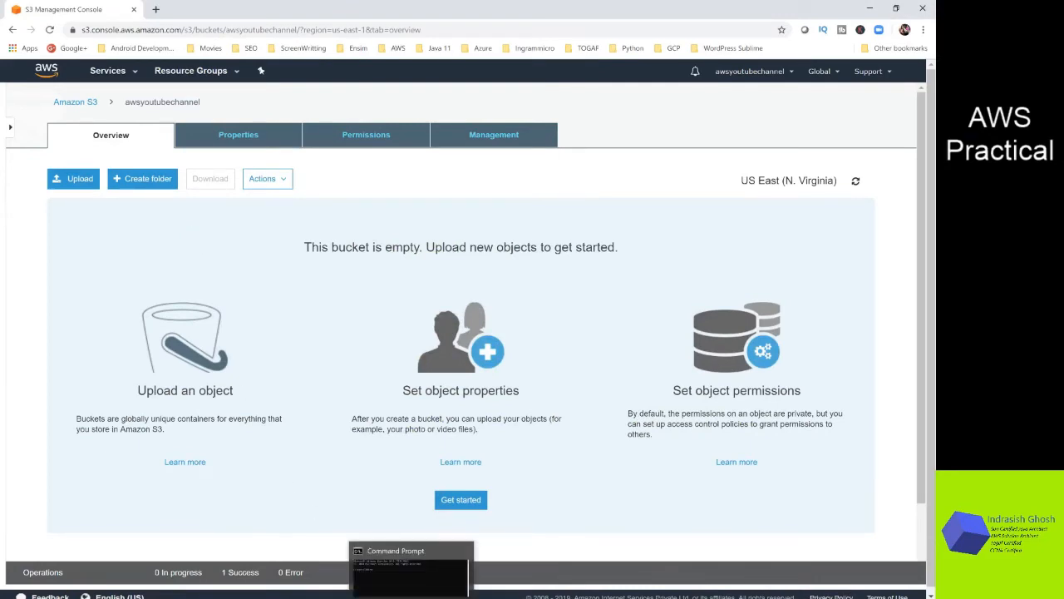
click(411, 597)
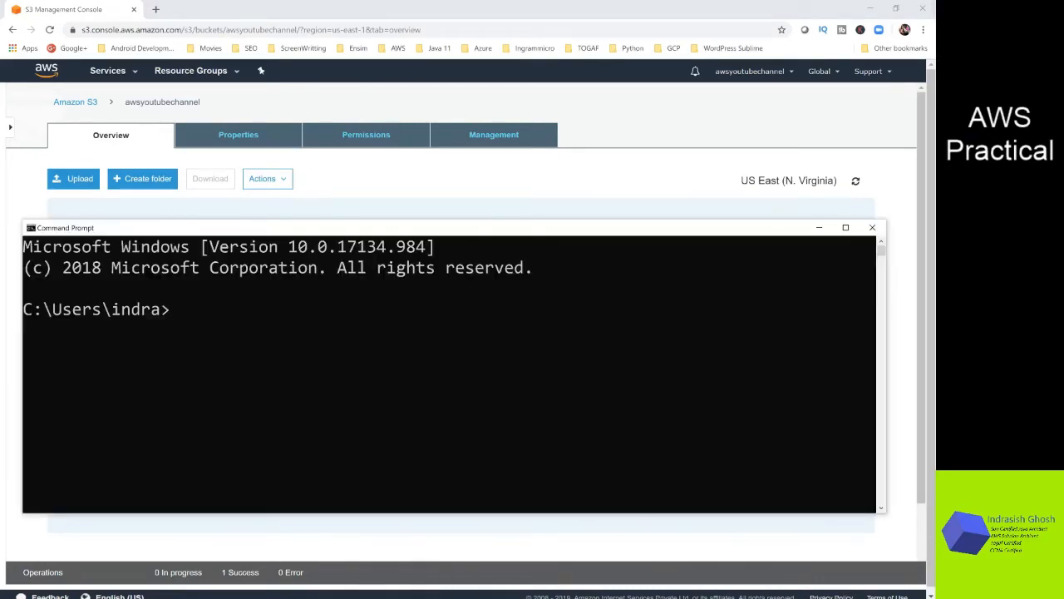
- Bring the 'Versioning and MFADelete' Notepad file up beside Command Prompt
mouse_move(384, 597)
click(384, 574)
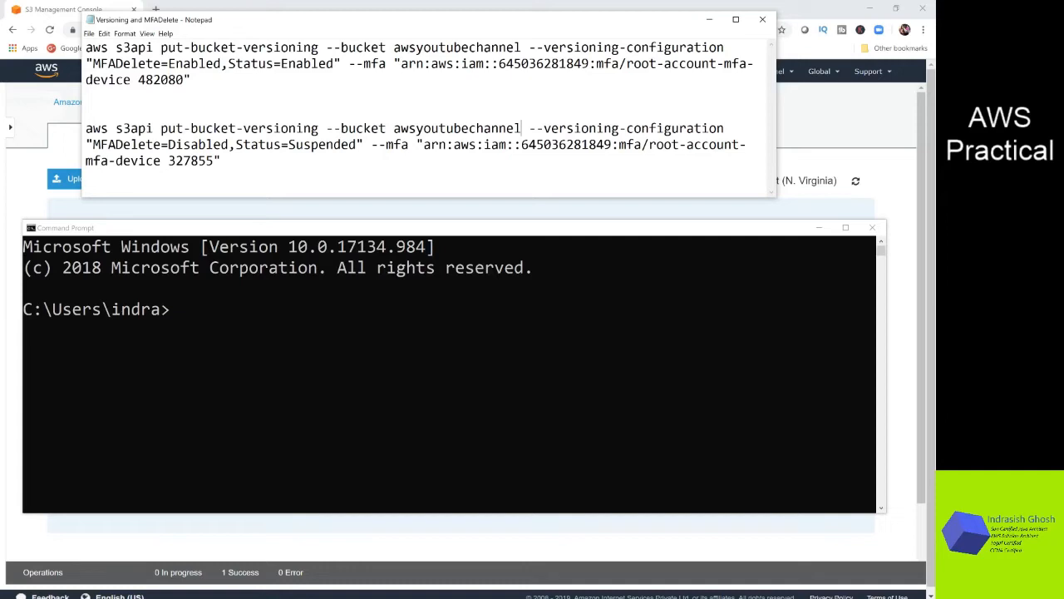
- Swap the enable command's old MFA code for the current token and copy the whole command
drag(341, 63, 86, 64)
drag(402, 63, 131, 80)
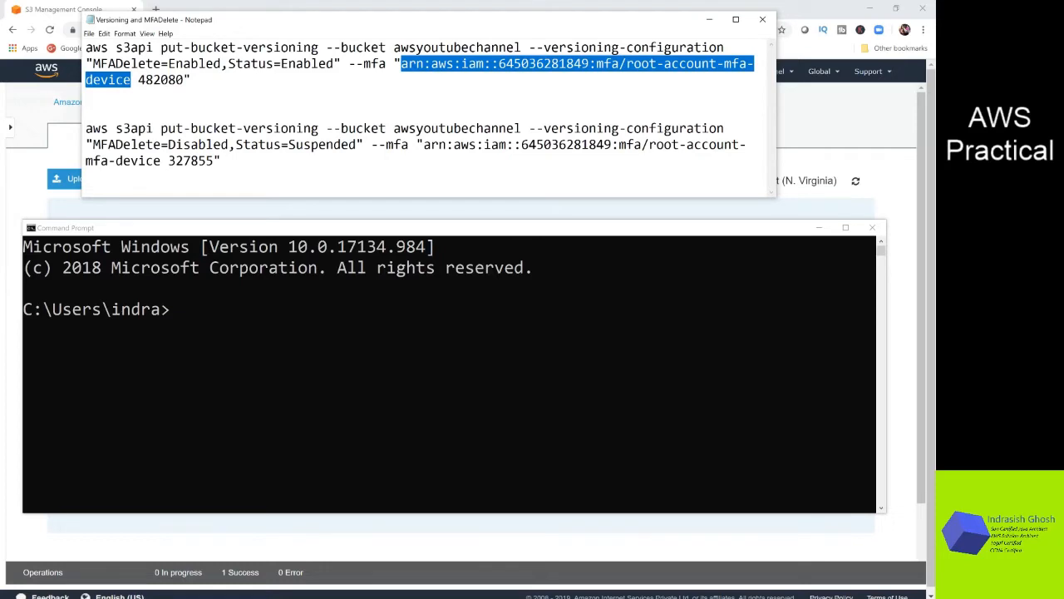
double_click(163, 80)
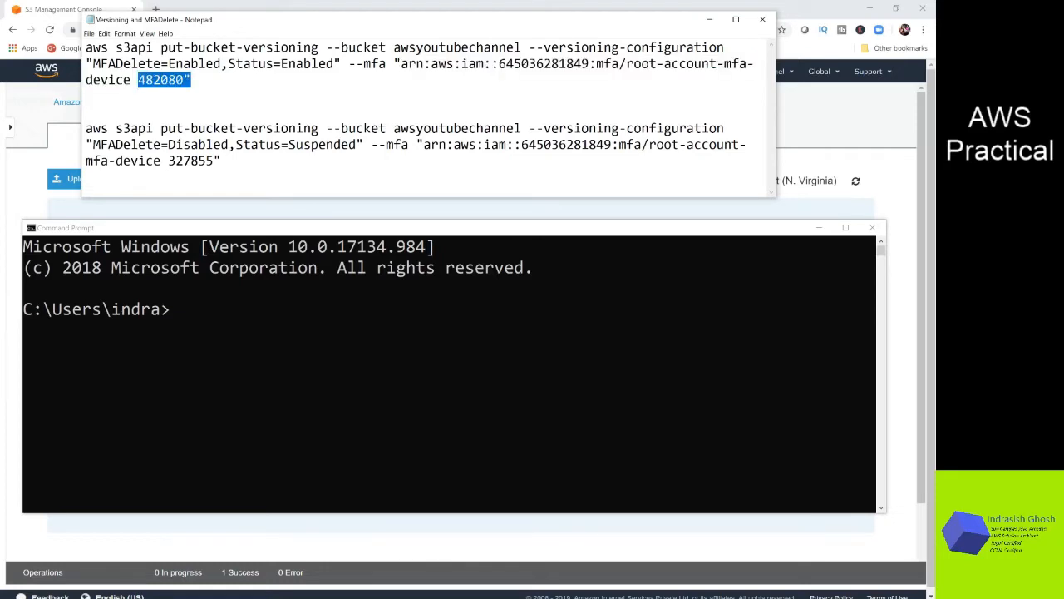
key(shift+Left)
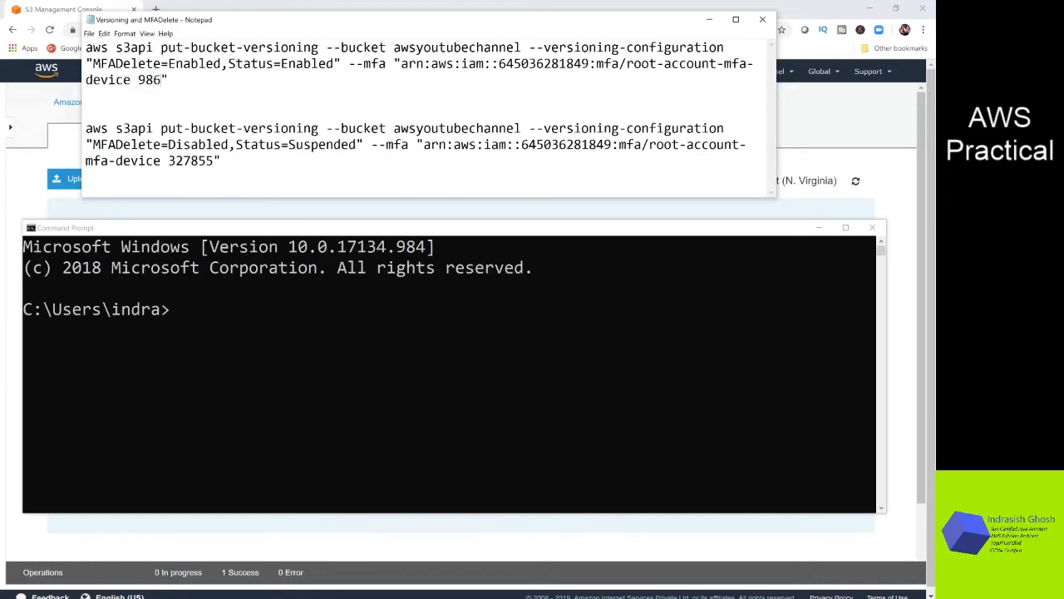
key(shift+Up)
key(shift+Up)
key(shift+Home)
key(ctrl+c)
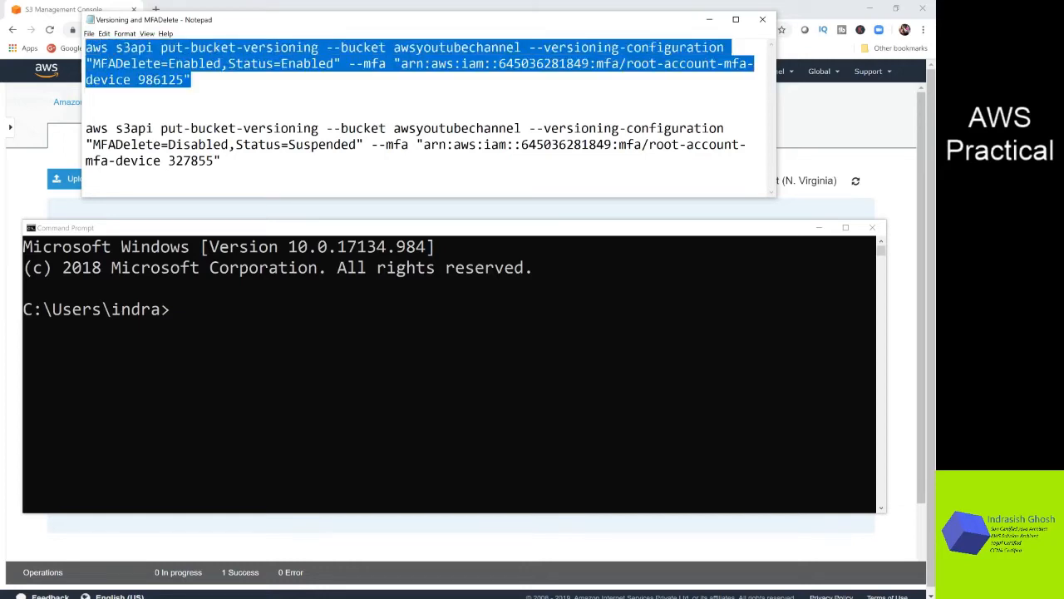
click(174, 309)
- Run the pasted MFA-enable put-bucket-versioning command, then return to the S3 bucket list
key(ctrl+v)
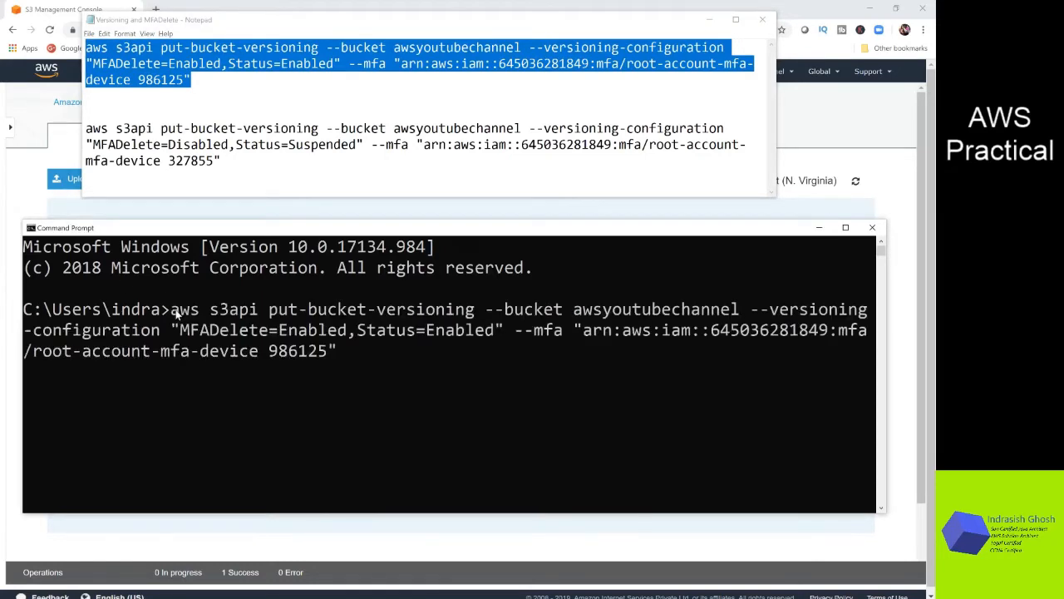
key(Return)
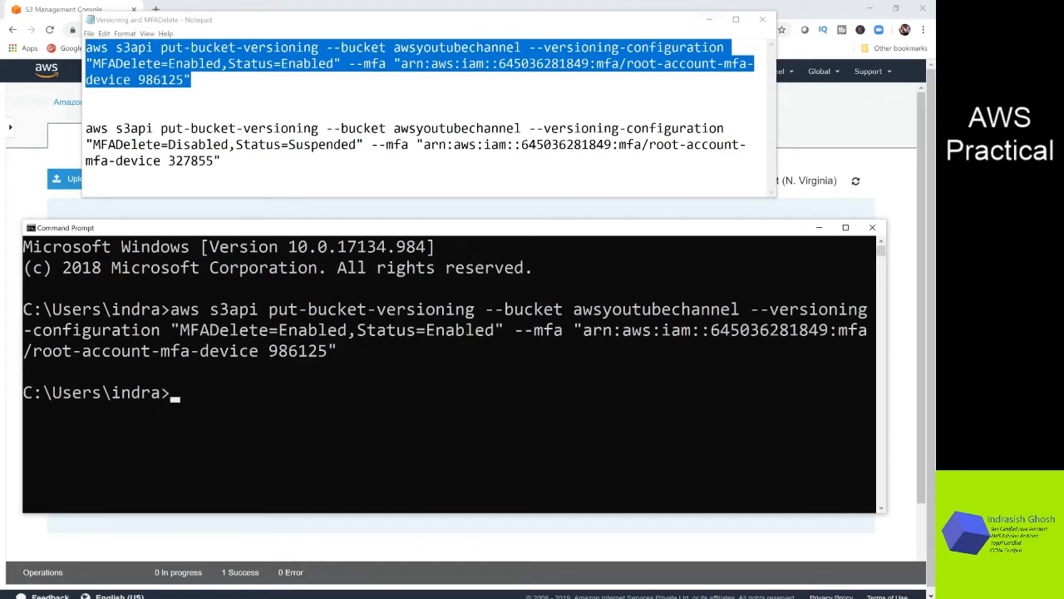
click(270, 597)
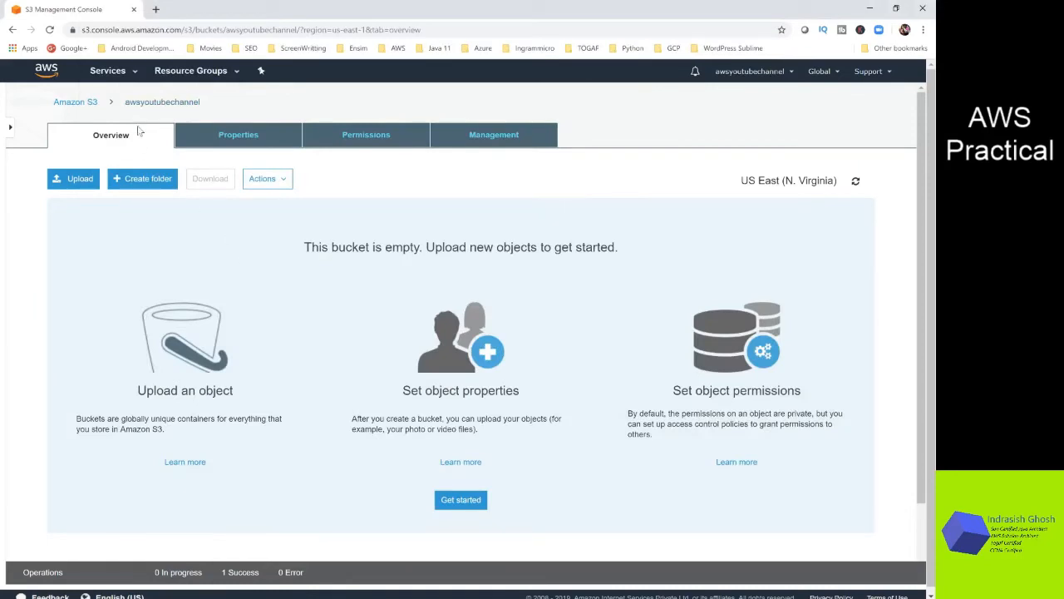
click(95, 104)
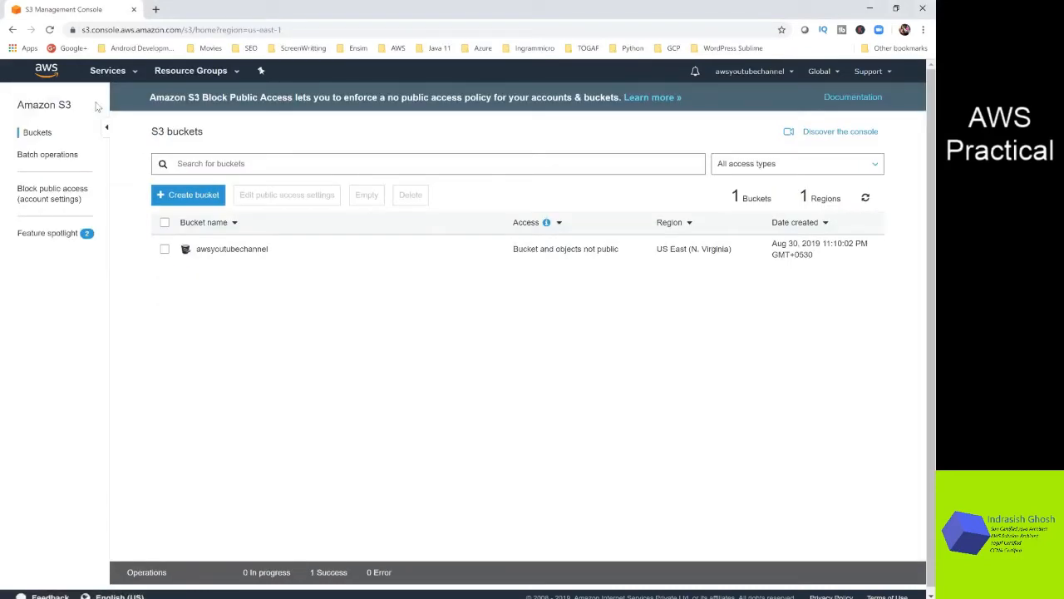
- Reload the bucket list and confirm awsyoutubechannel shows Versioning and MFA delete Enabled
click(246, 259)
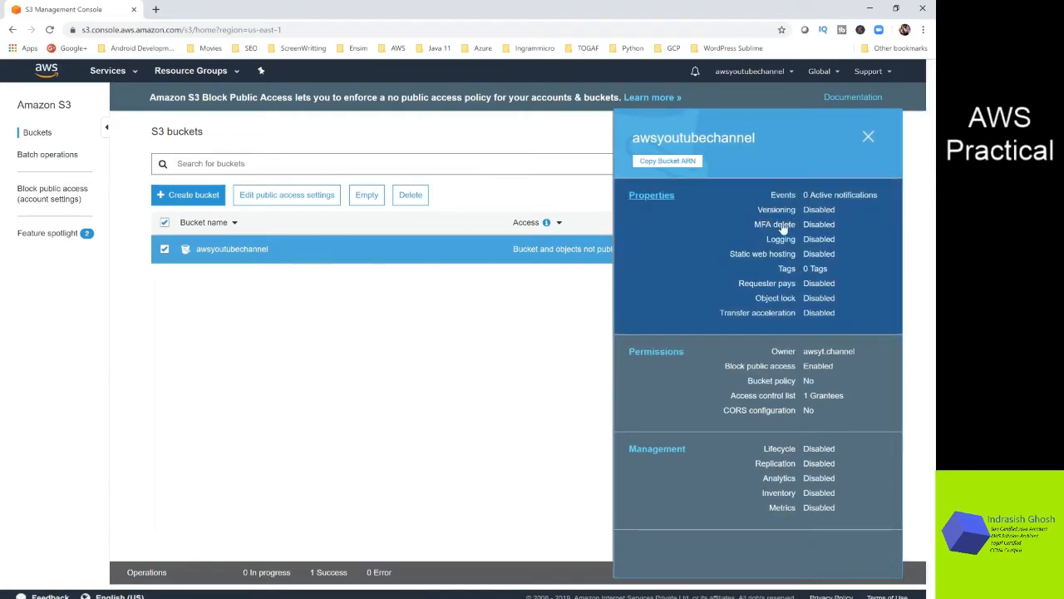
click(868, 137)
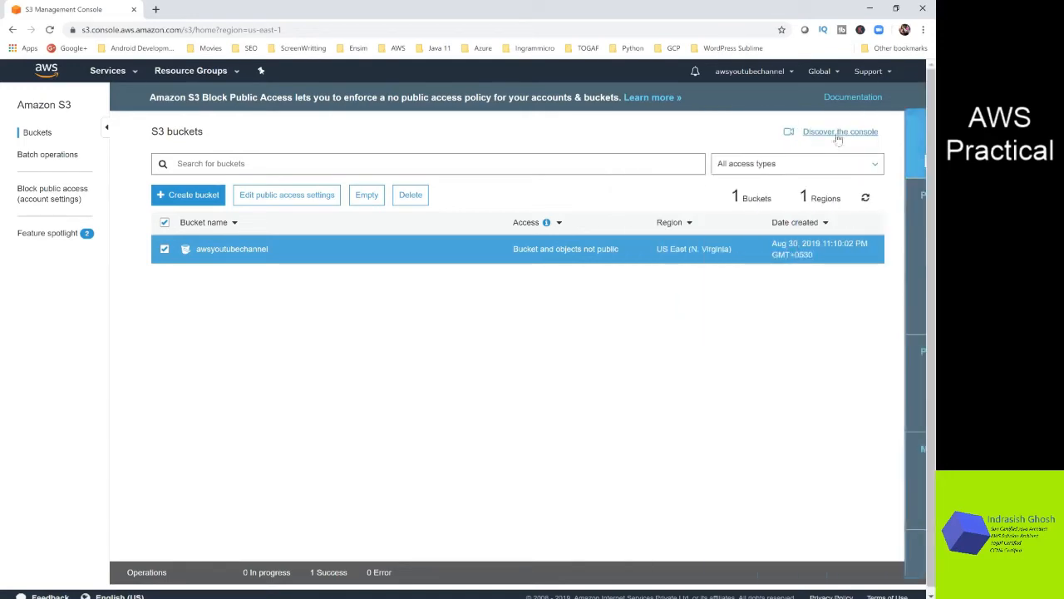
click(50, 30)
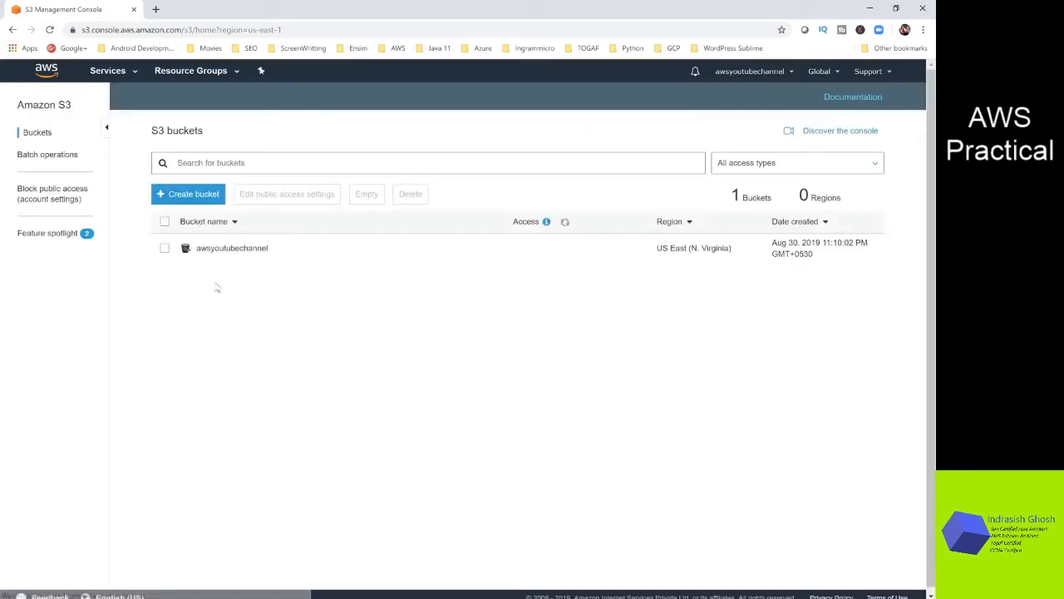
click(164, 249)
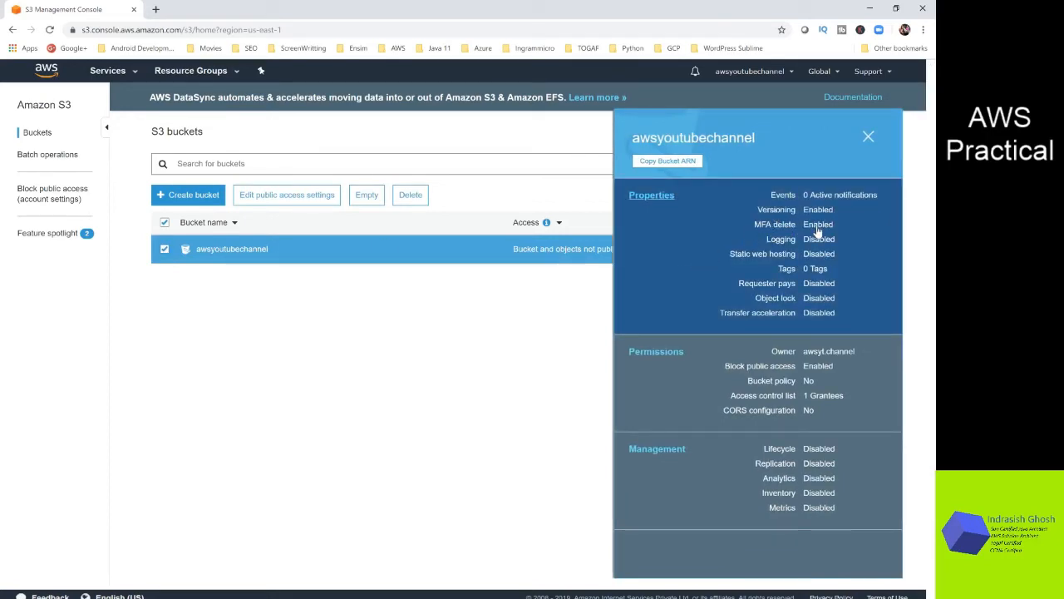
click(868, 140)
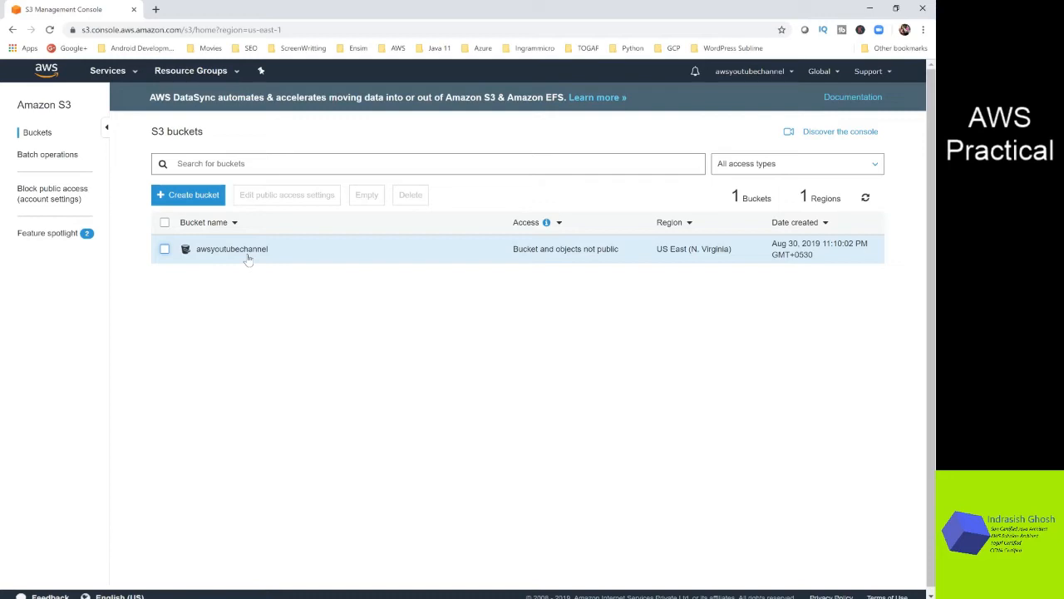
click(248, 260)
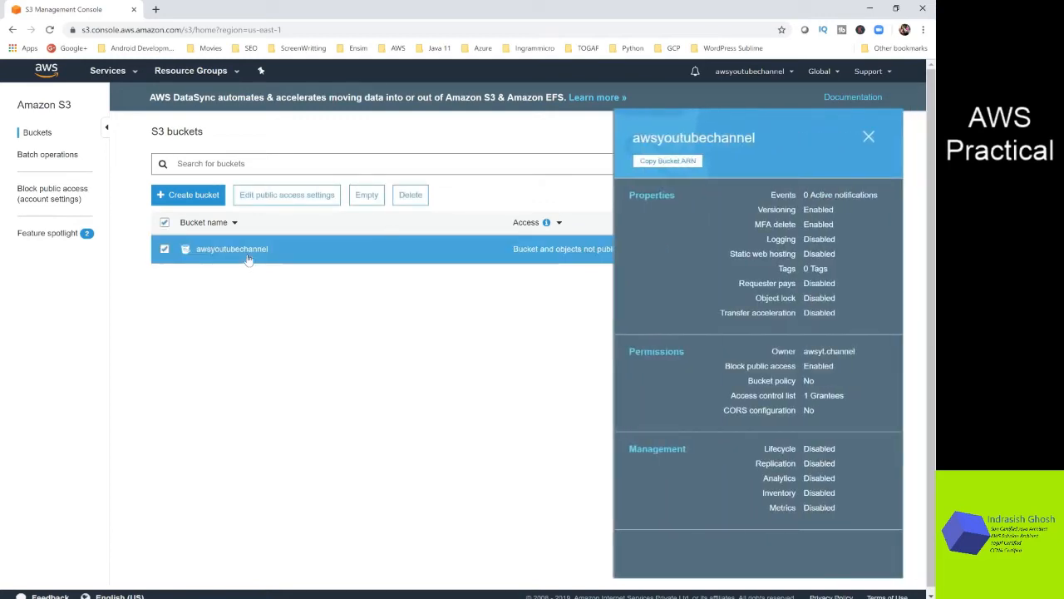
click(868, 136)
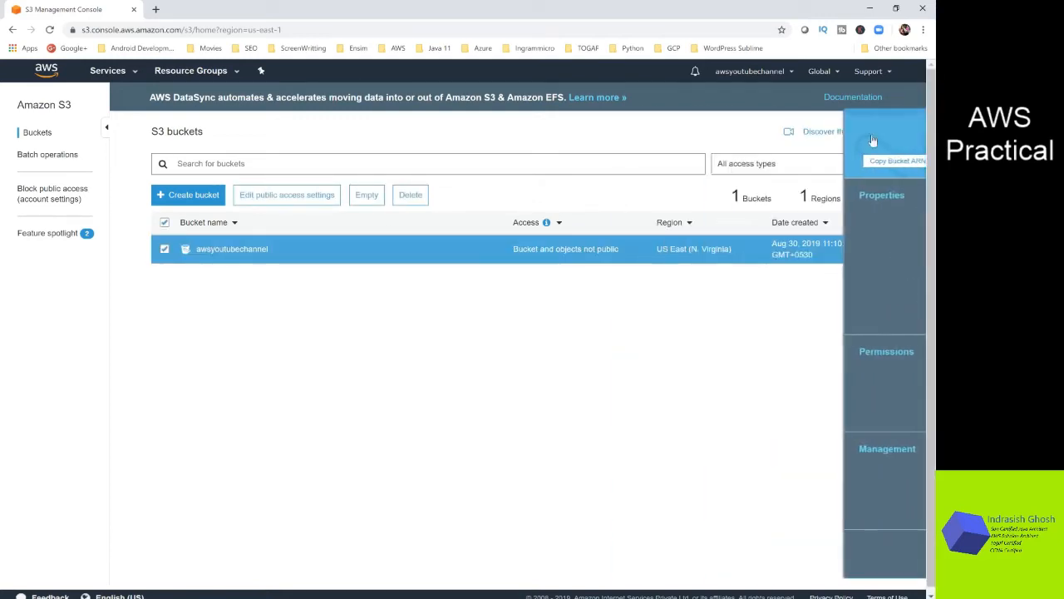
click(163, 249)
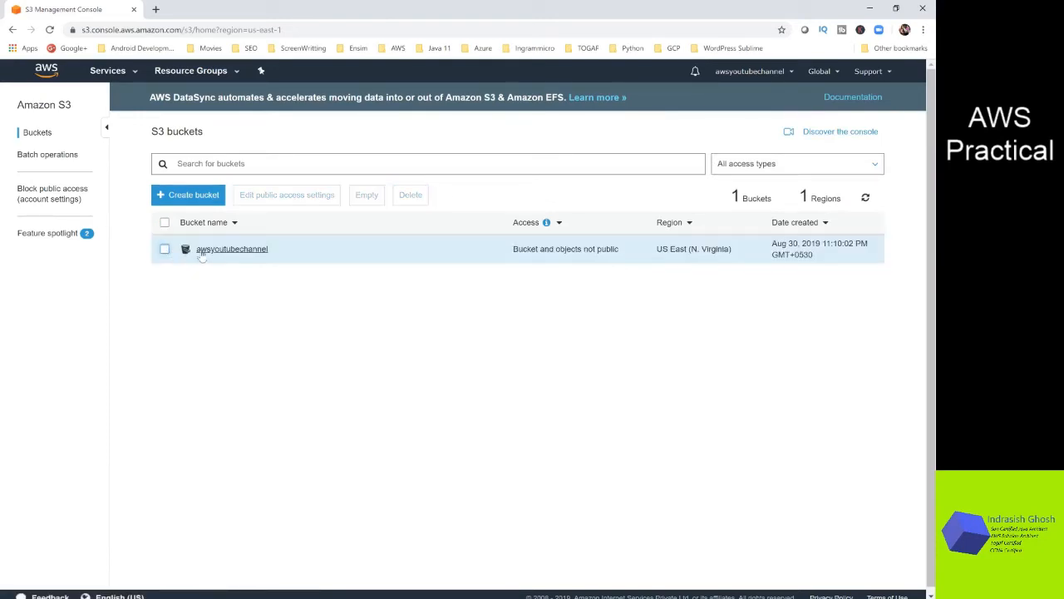
- Open awsyoutubechannel and upload IMG_20190510_200138.jpg from the computer
click(225, 251)
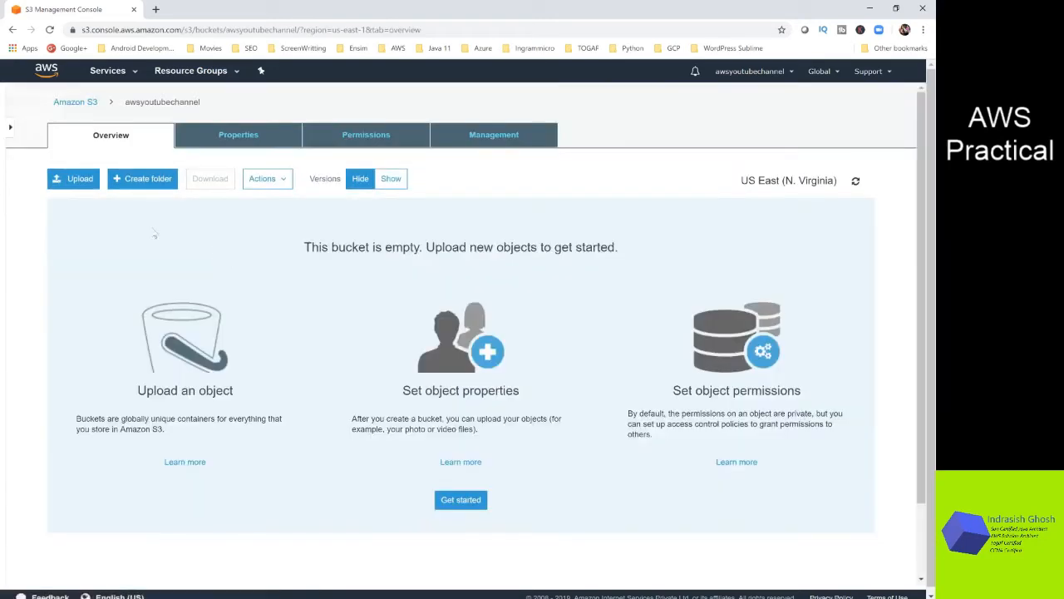
click(73, 179)
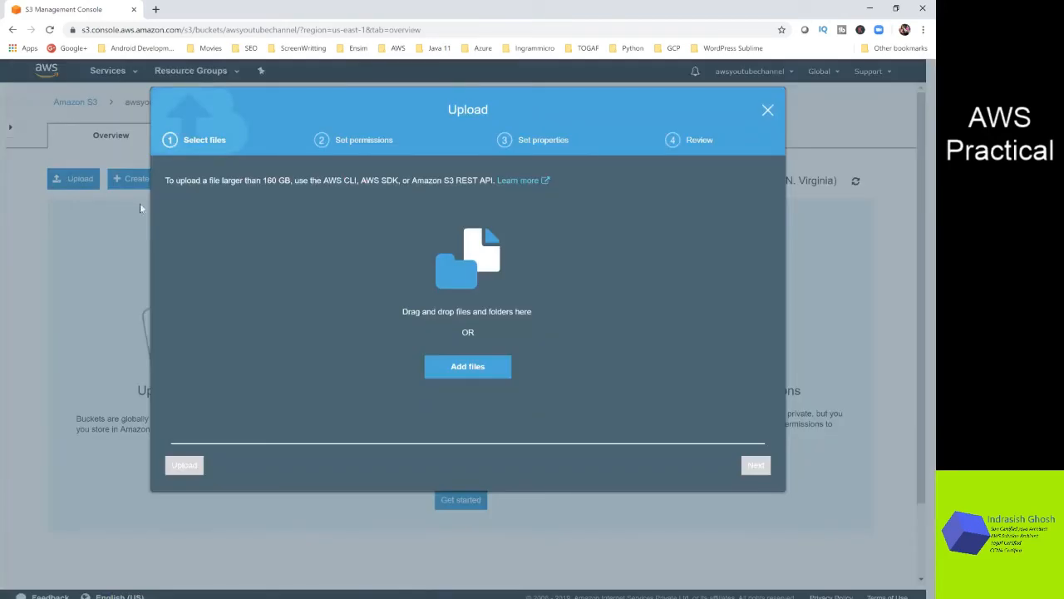
click(475, 368)
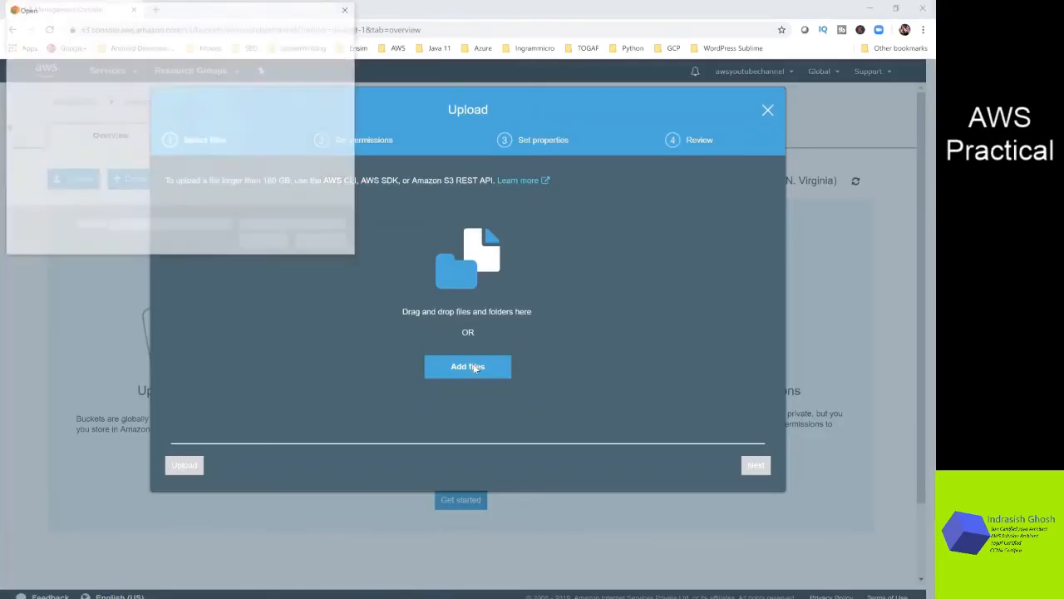
double_click(291, 170)
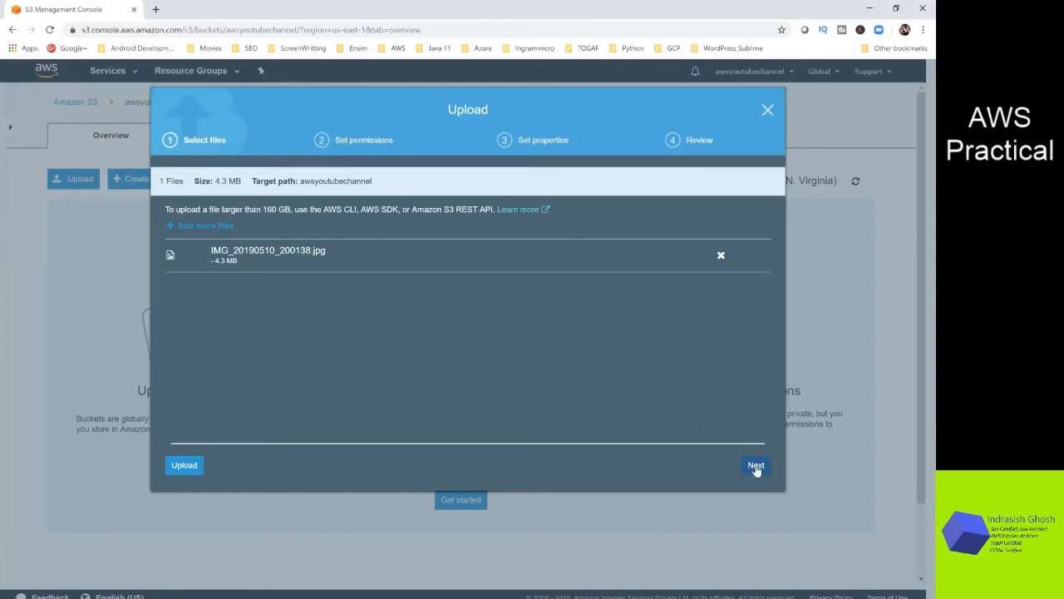
click(184, 466)
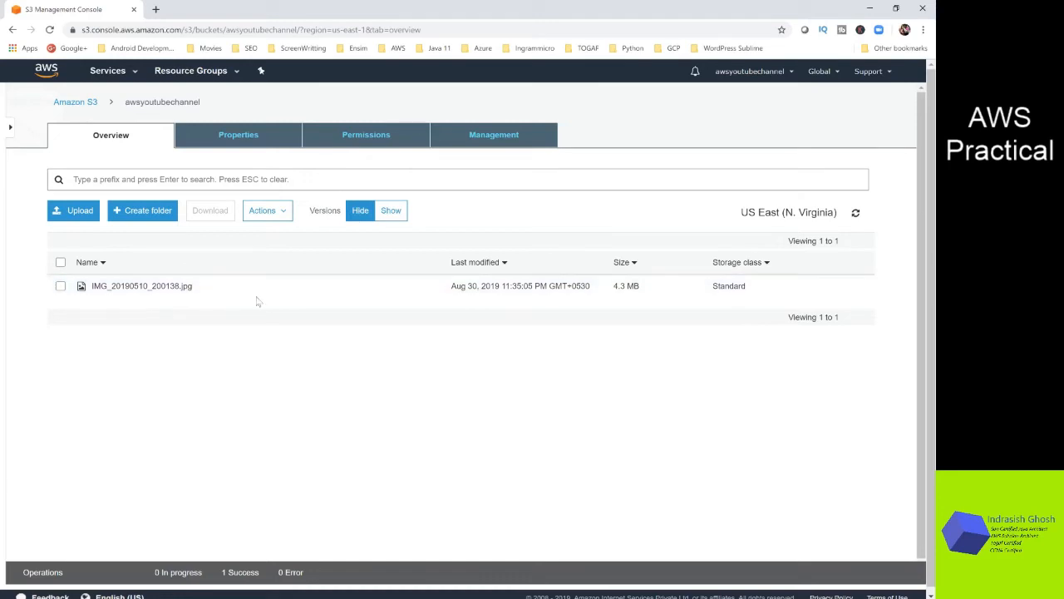
- Show object versions and select the latest version of IMG_20190510_200138.jpg
click(390, 215)
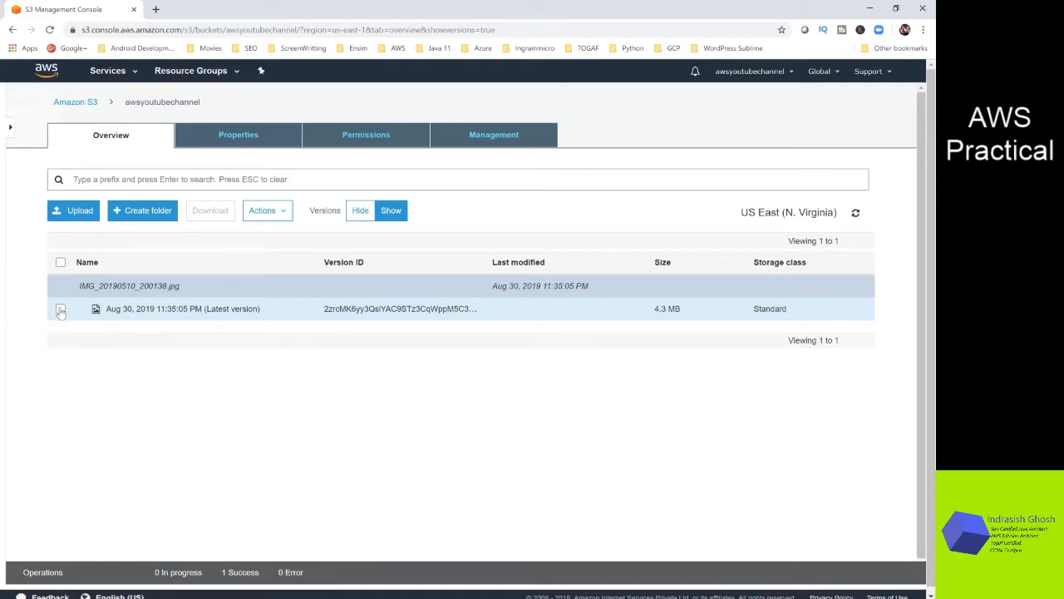
click(60, 309)
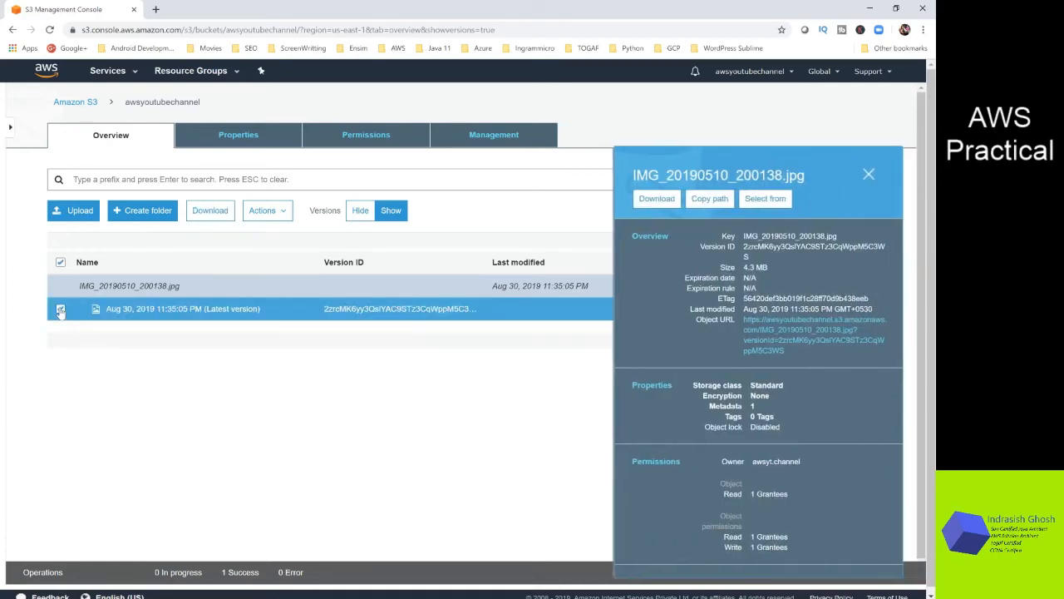
- Attempt to permanently delete IMG_20190510_200138.jpg's latest version and review the failed operation
click(283, 214)
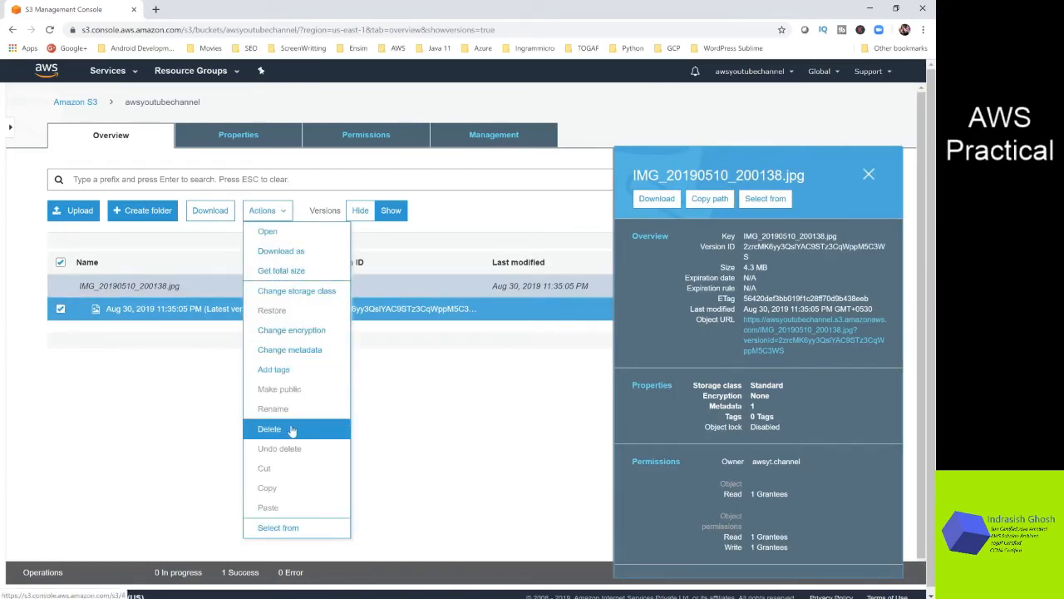
click(291, 429)
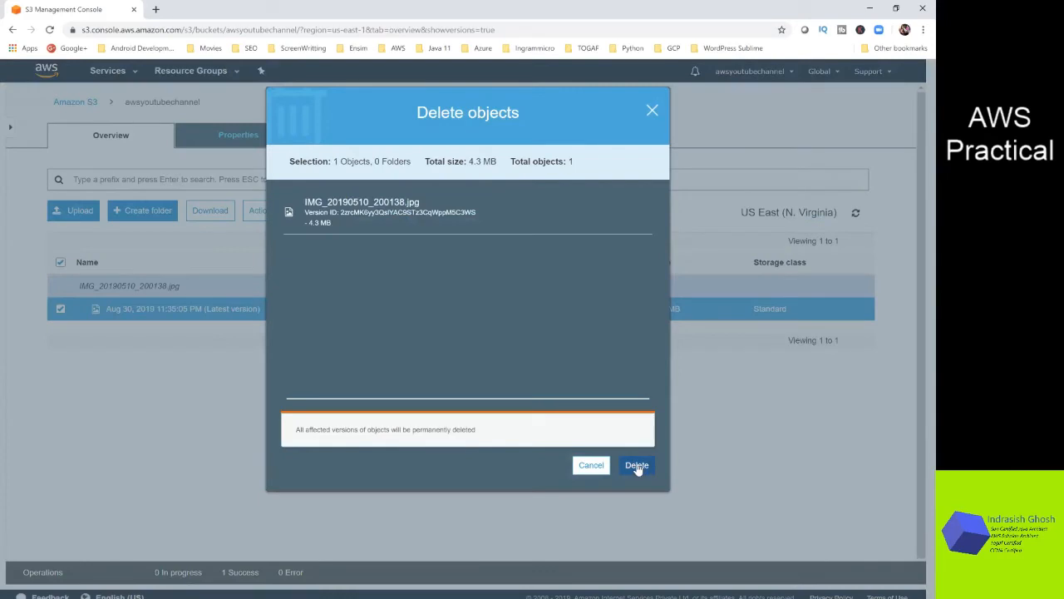
click(636, 465)
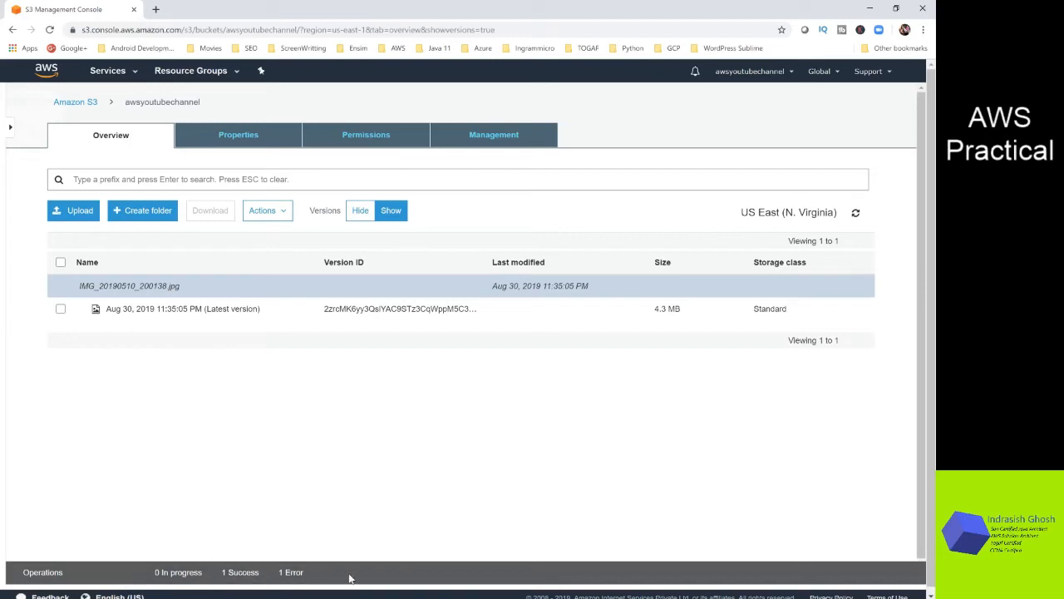
click(296, 577)
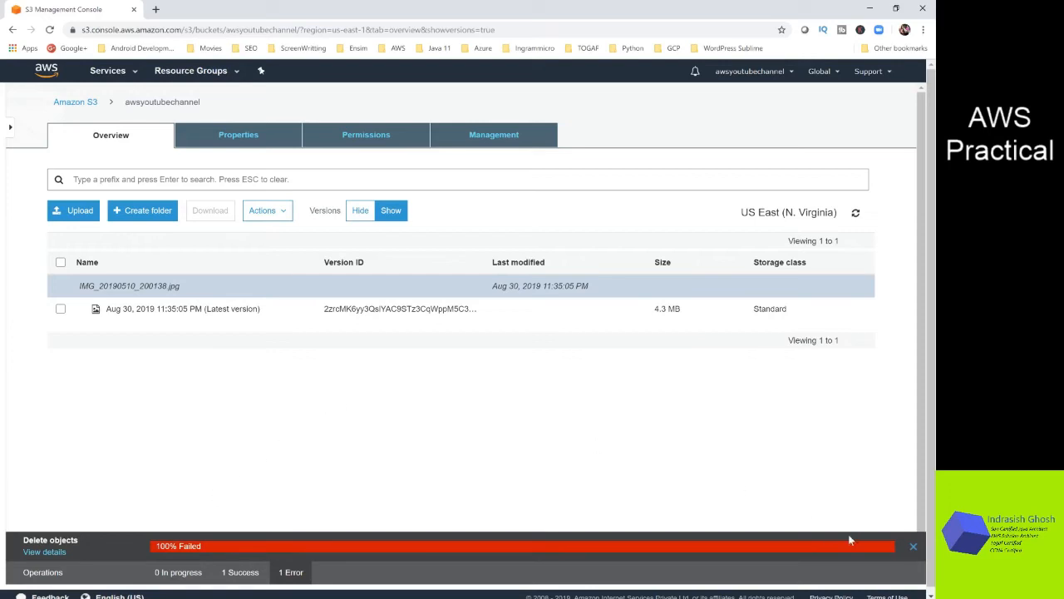
click(914, 551)
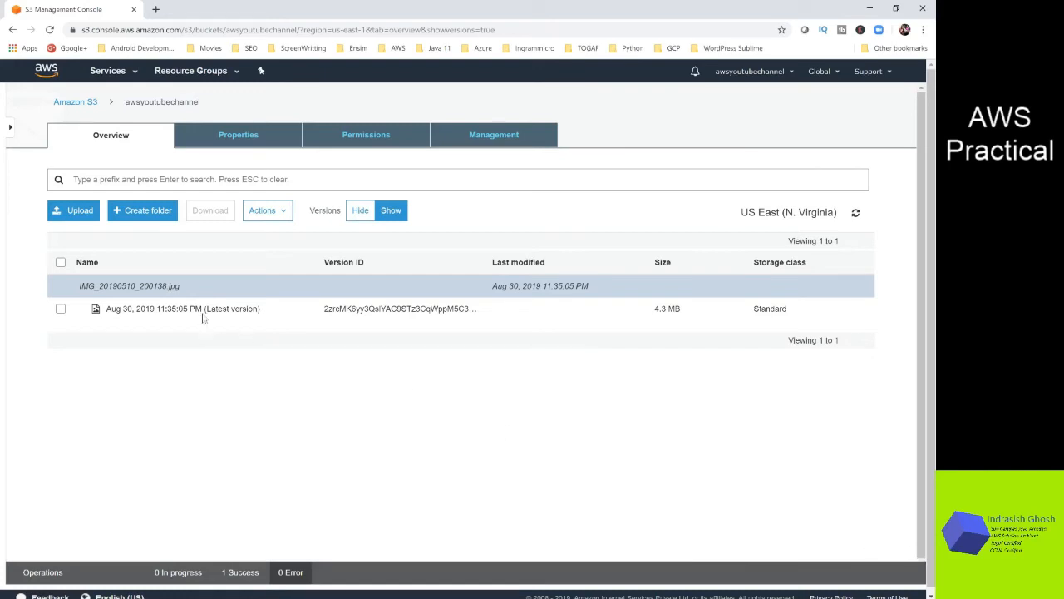
- Attempt to delete the awsyoutubechannel bucket, pasting its name as the confirmation
click(83, 102)
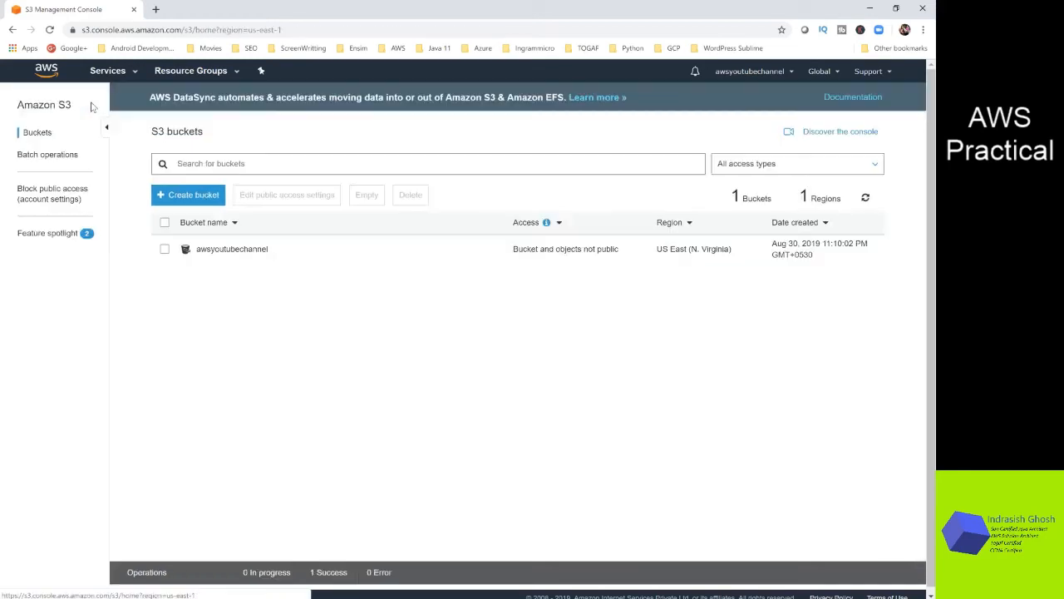
click(166, 249)
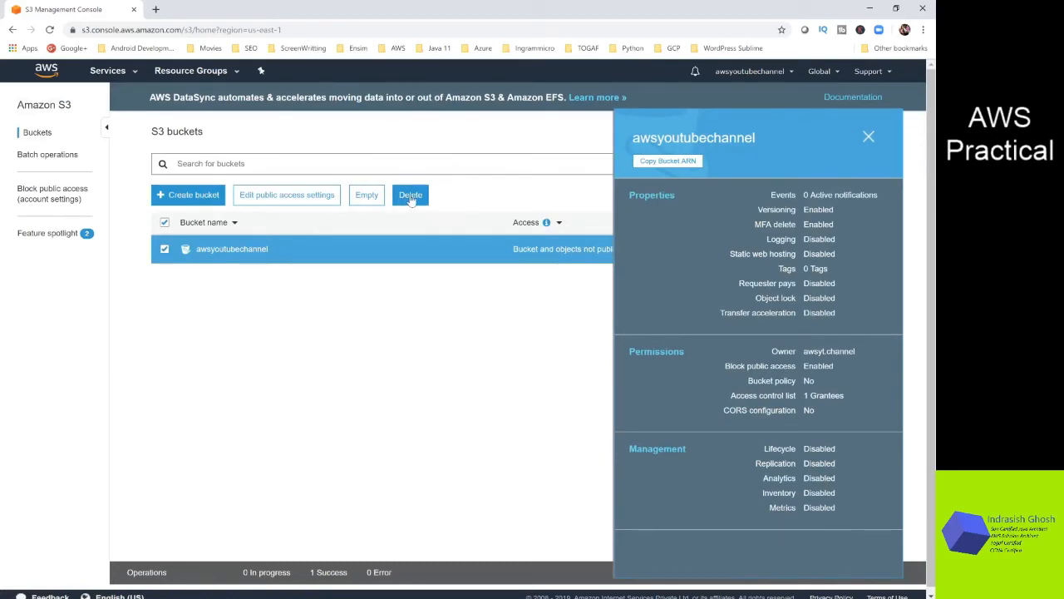
click(411, 197)
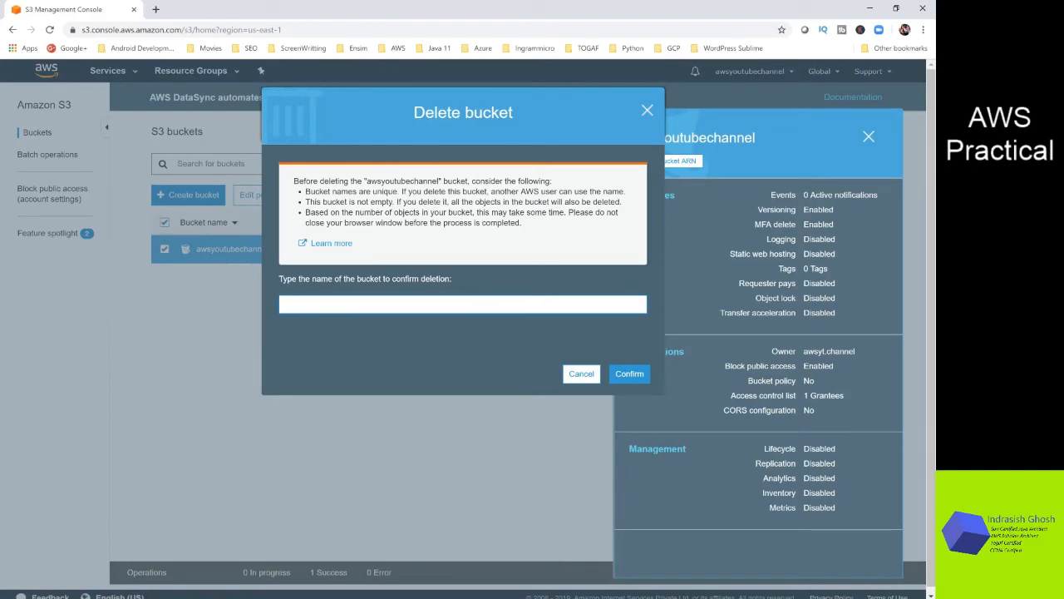
drag(366, 181, 439, 181)
key(ctrl+c)
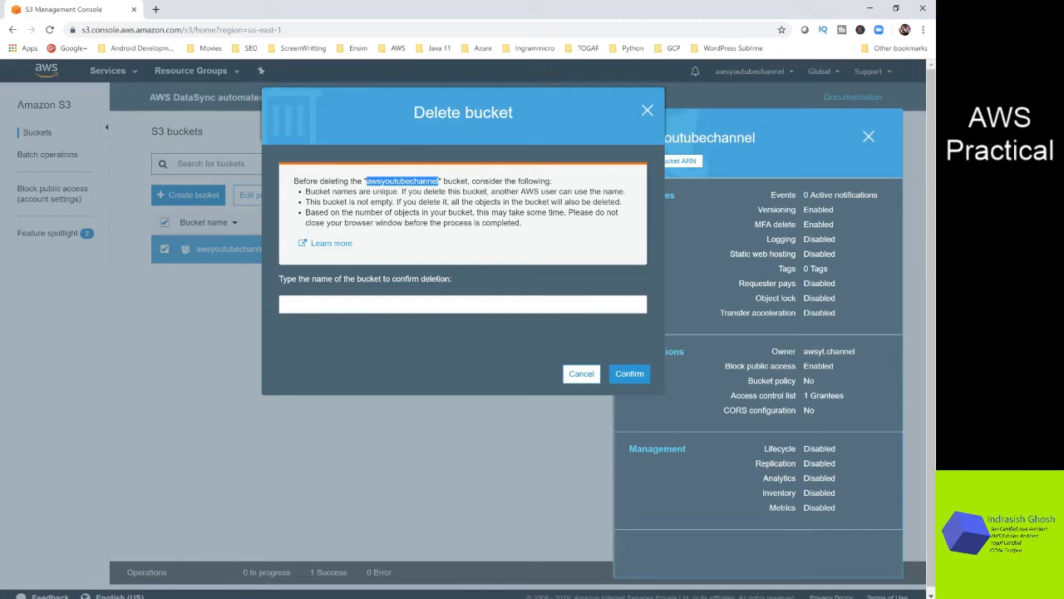
click(342, 302)
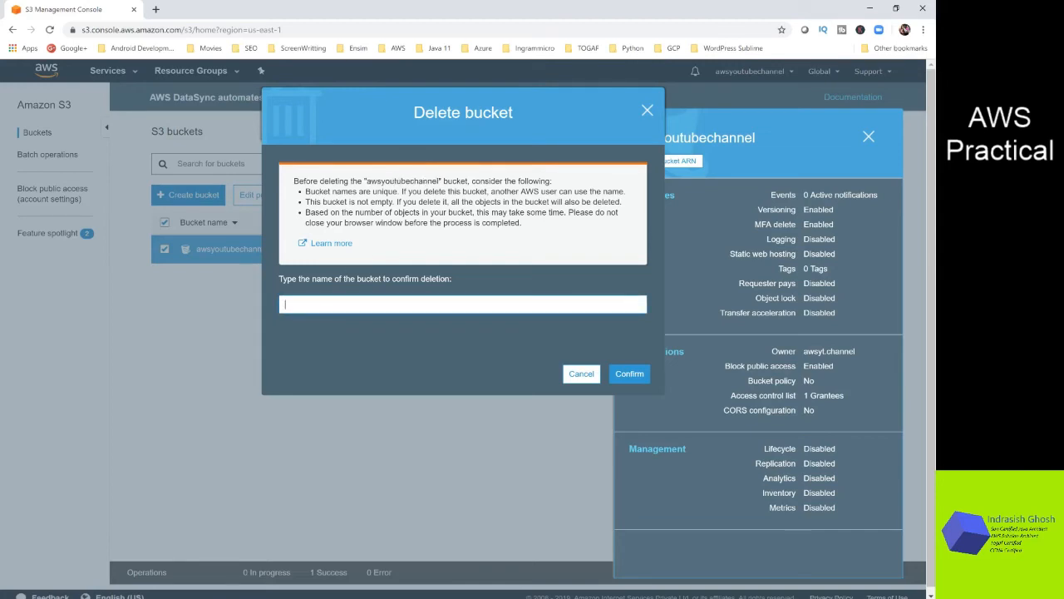
key(ctrl+v)
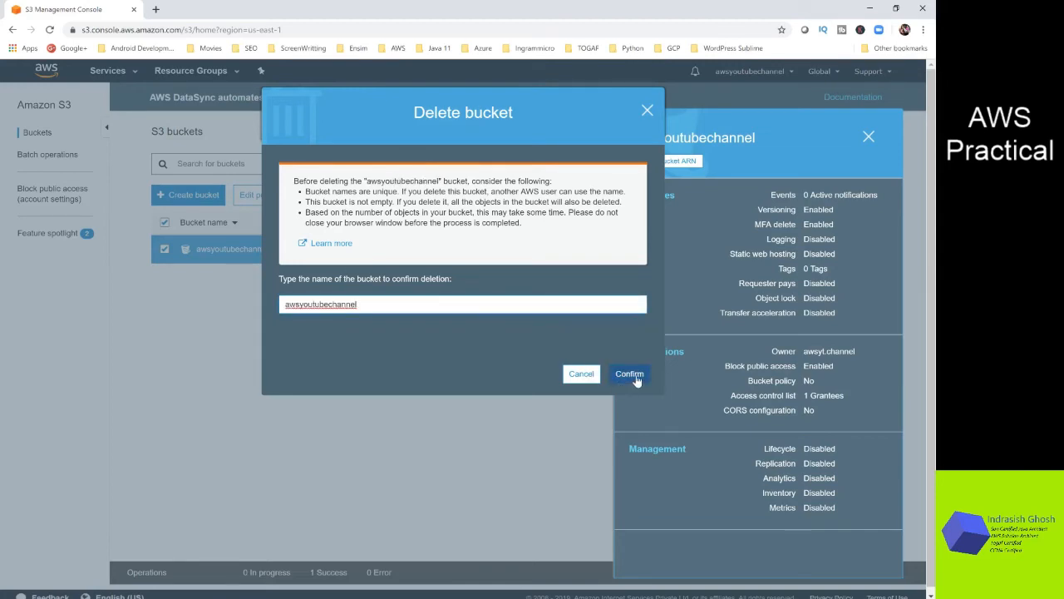
click(634, 376)
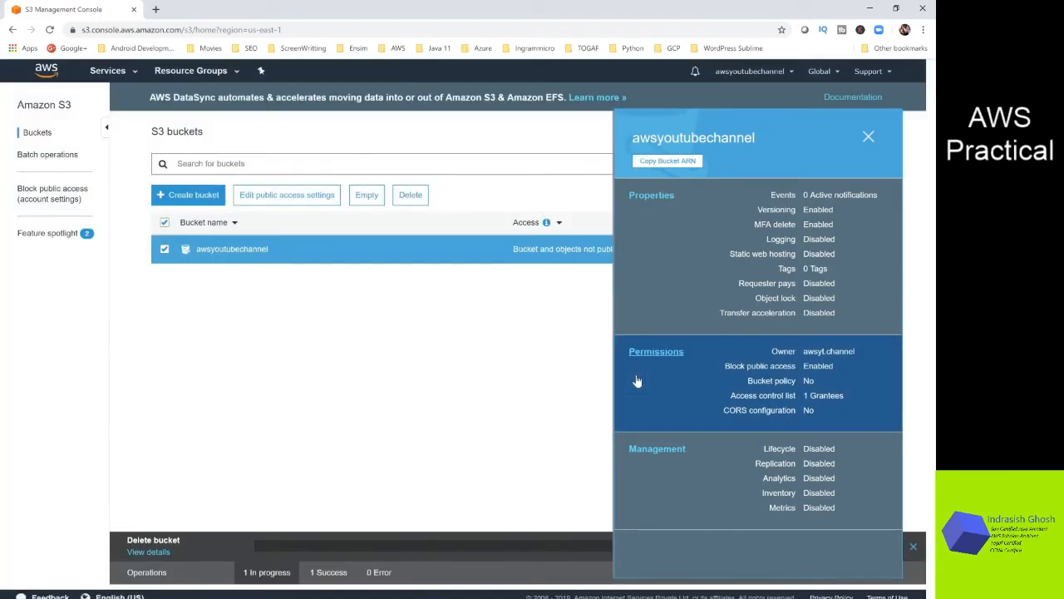
- Review the failed bucket deletion and recheck awsyoutubechannel's Versioning and MFA delete, still Enabled
click(379, 572)
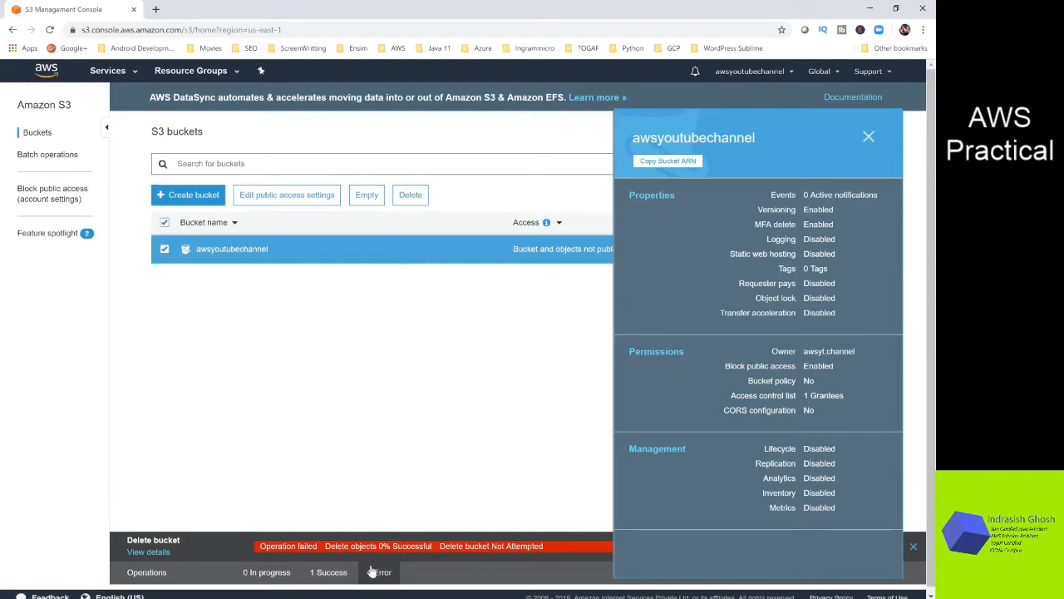
click(869, 138)
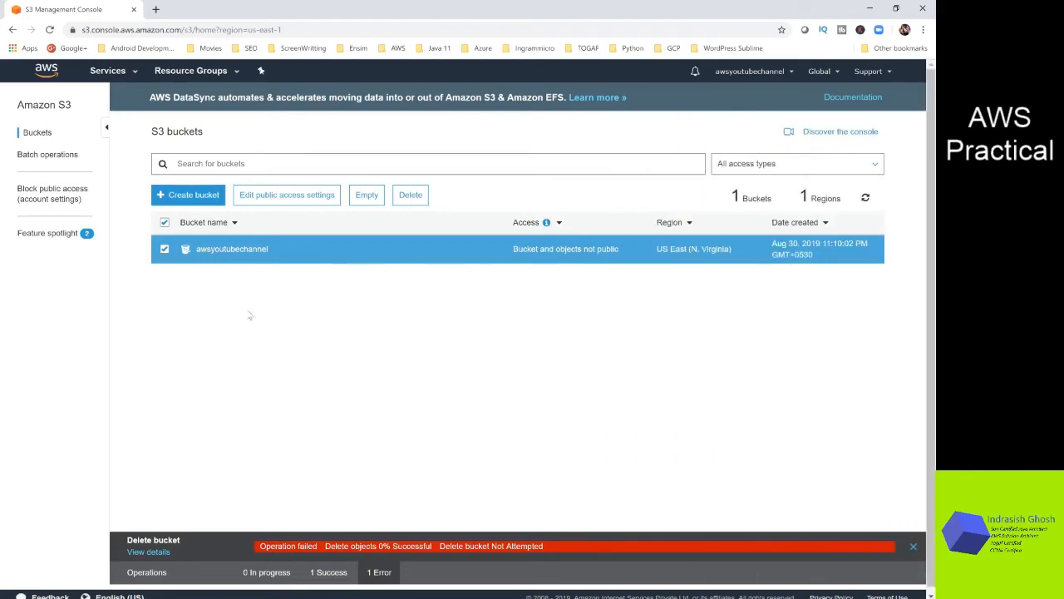
click(165, 248)
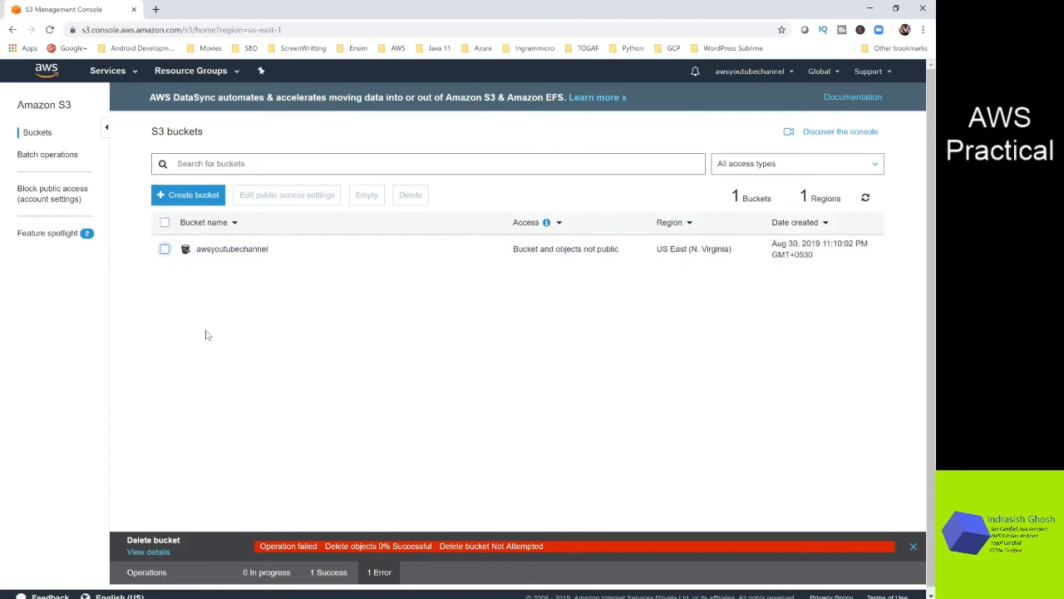
click(165, 250)
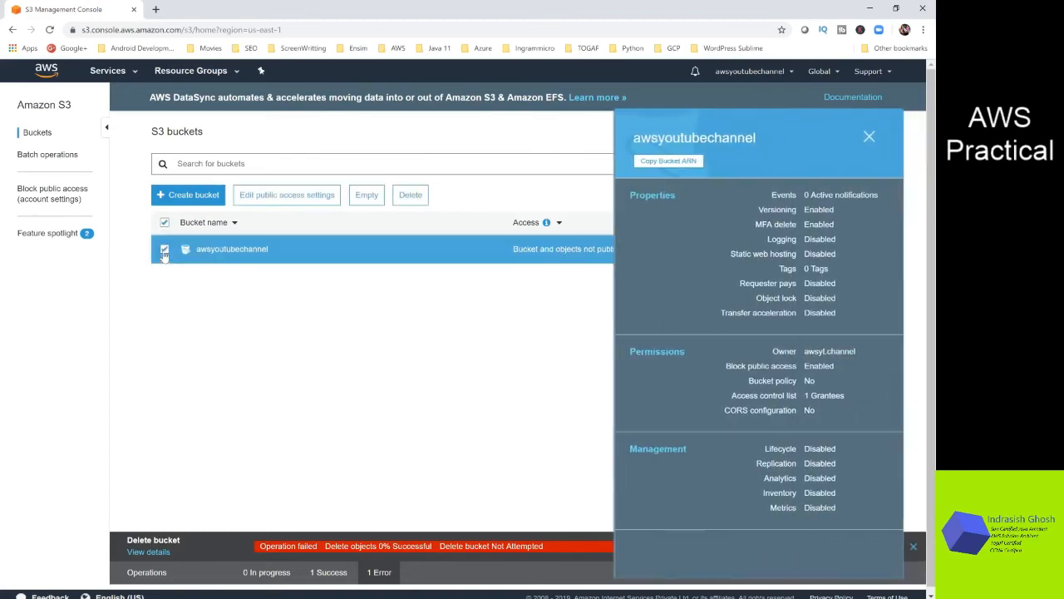
click(868, 137)
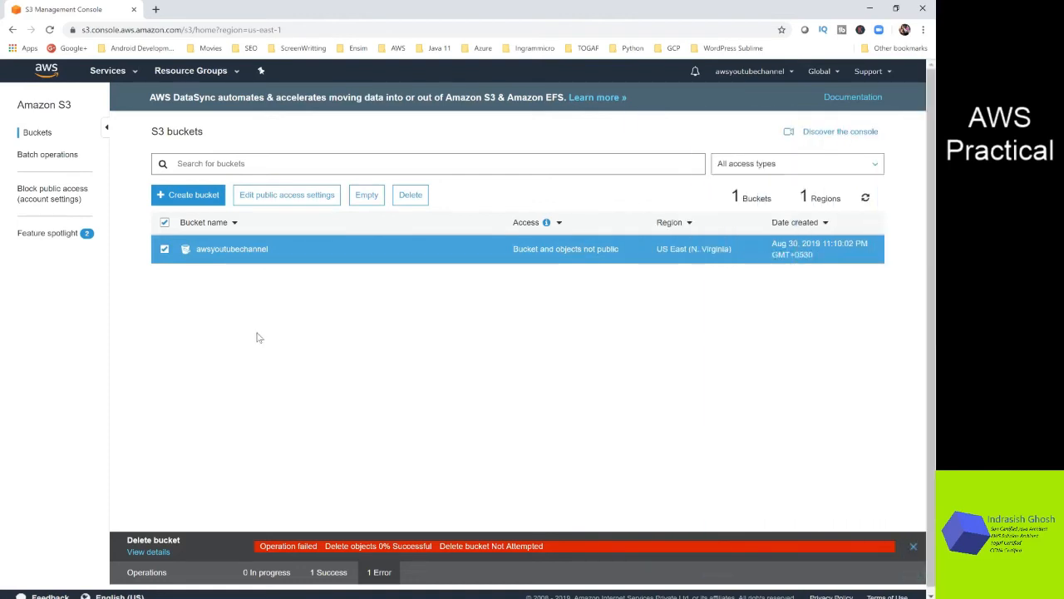
click(164, 249)
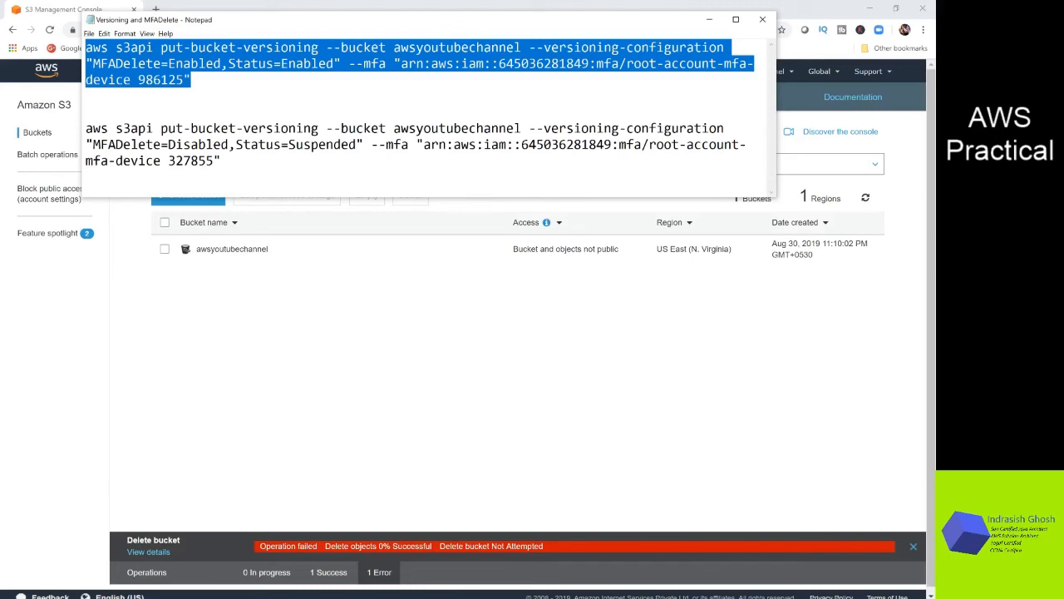
- Put a fresh MFA code into the MFADelete=Disabled, Status=Suspended command and copy the whole command
drag(168, 160, 214, 161)
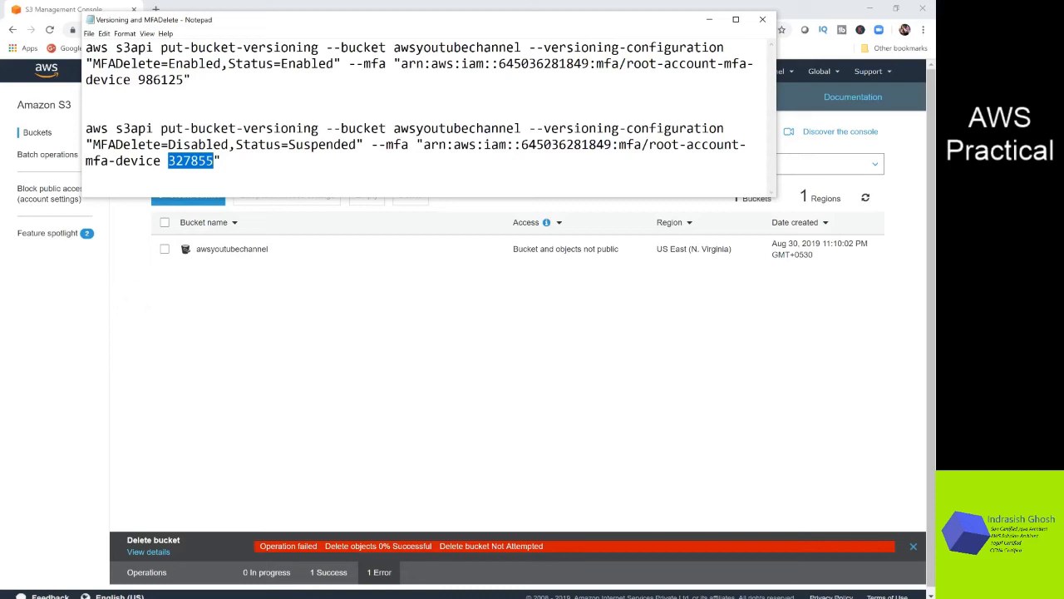
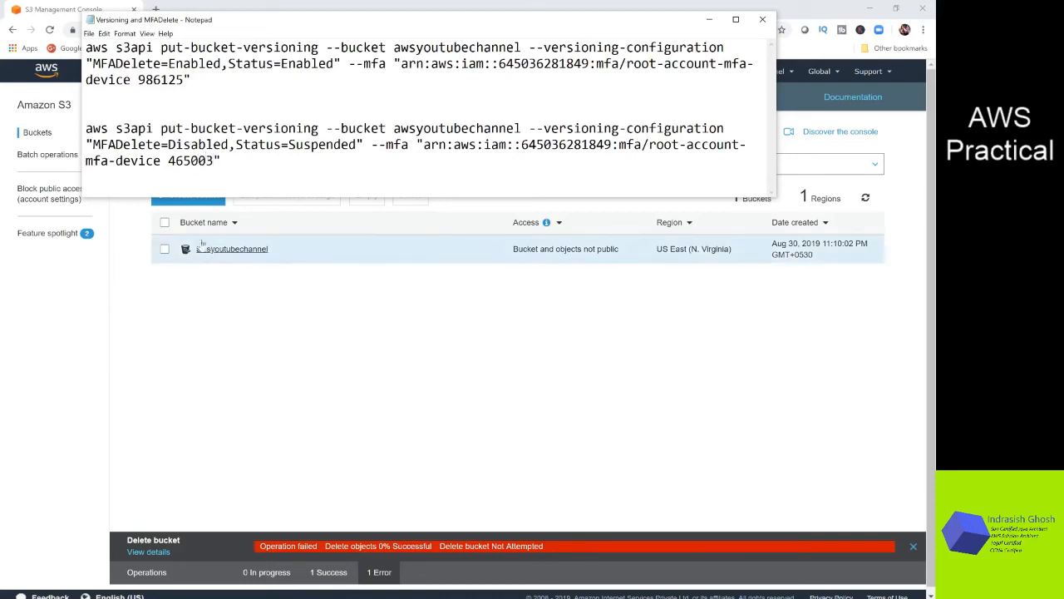
key(shift+Up)
key(shift+Up)
key(shift+Home)
key(ctrl+c)
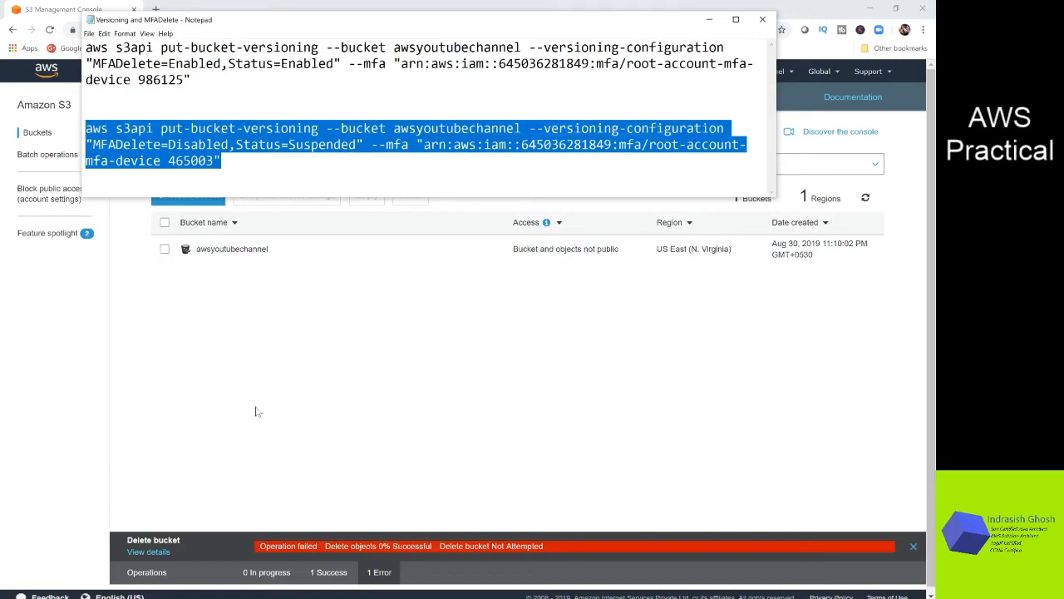
click(402, 597)
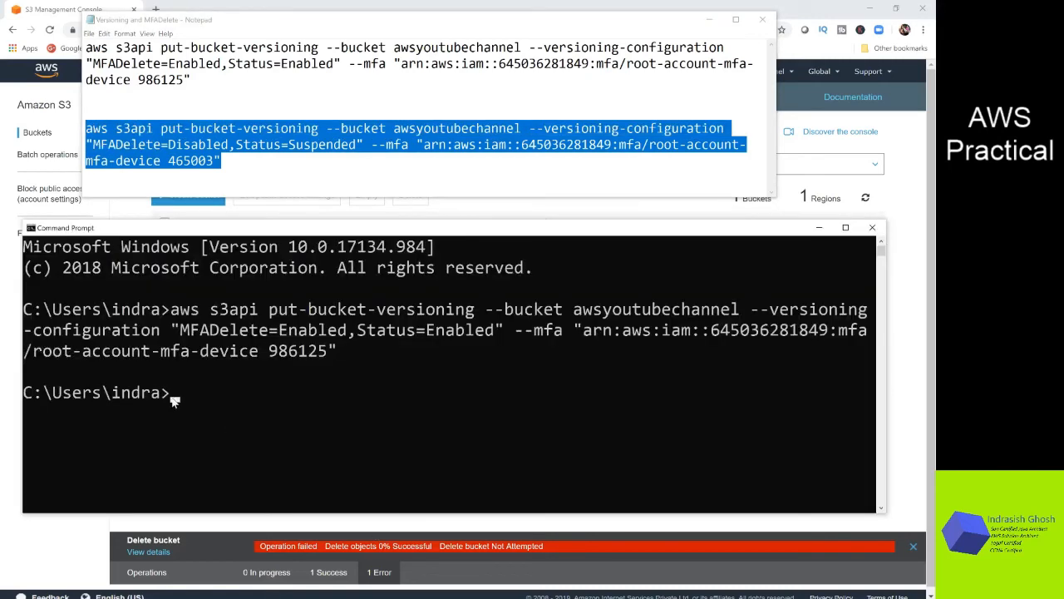
- Run the pasted MFADelete=Disabled, Status=Suspended command, then minimise Command Prompt and Notepad
right_click(172, 394)
key(Return)
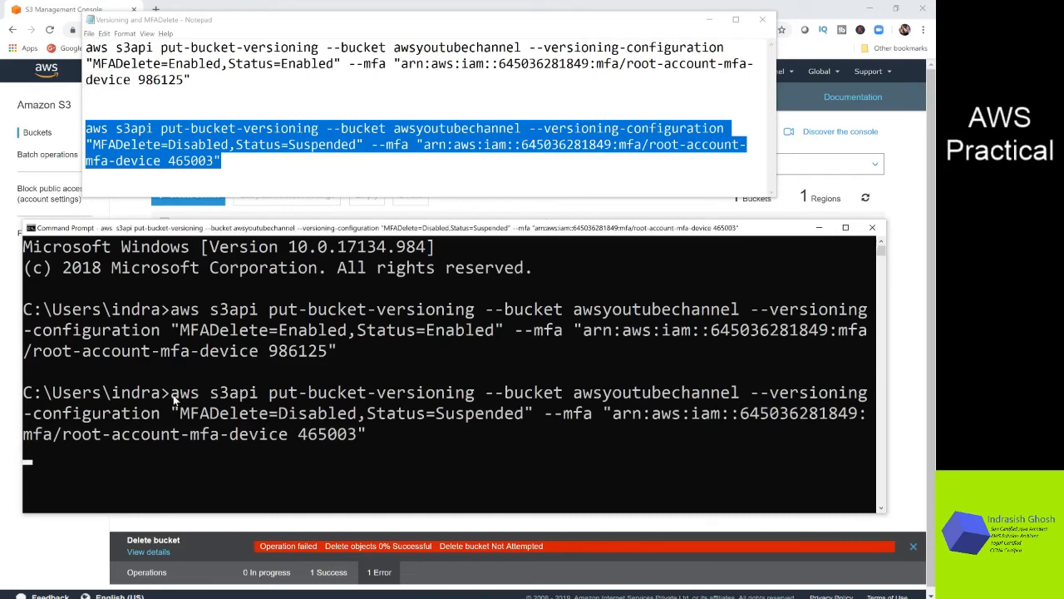
click(819, 230)
click(708, 21)
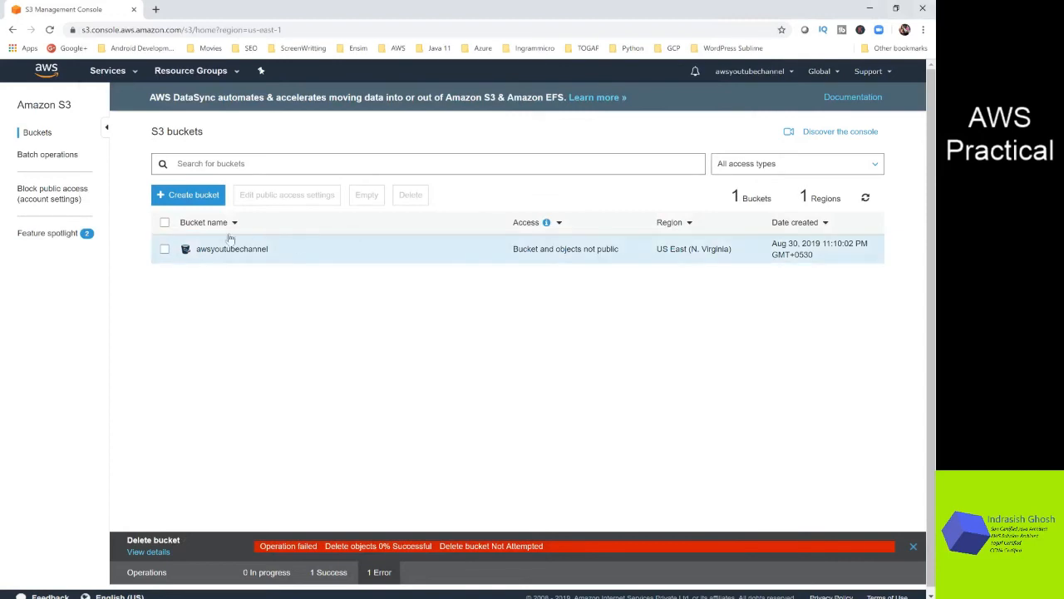
- Reload the console and confirm awsyoutubechannel shows Versioning Suspended and MFA delete Disabled
click(50, 30)
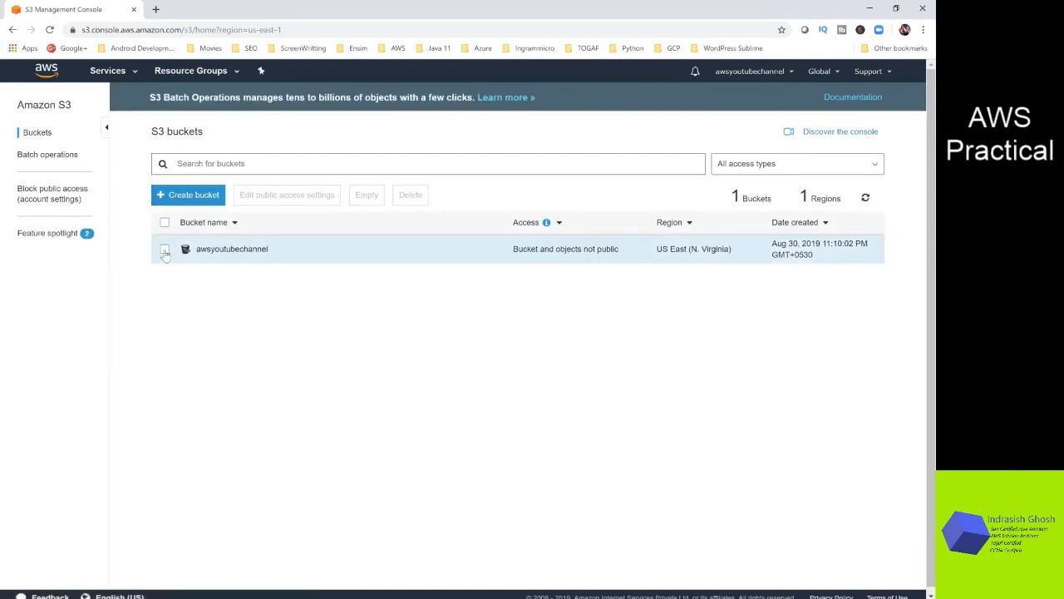
click(164, 249)
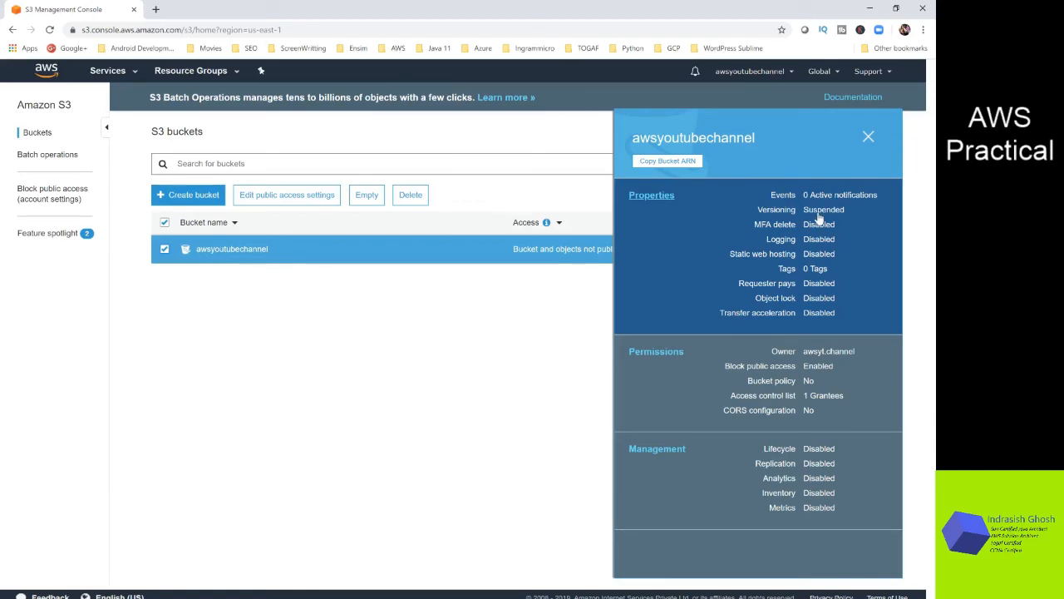
click(868, 139)
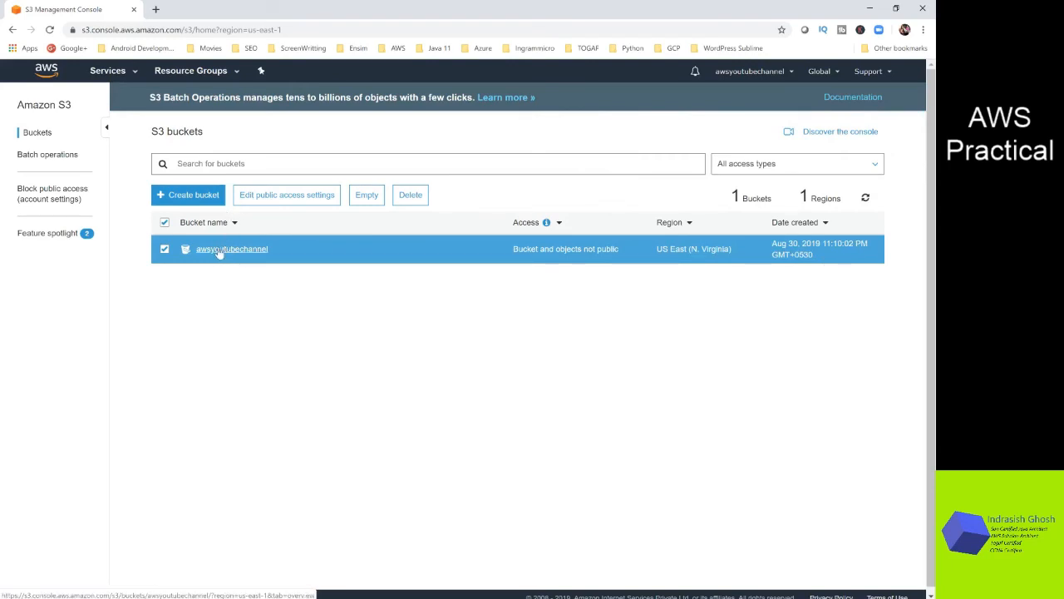
click(165, 250)
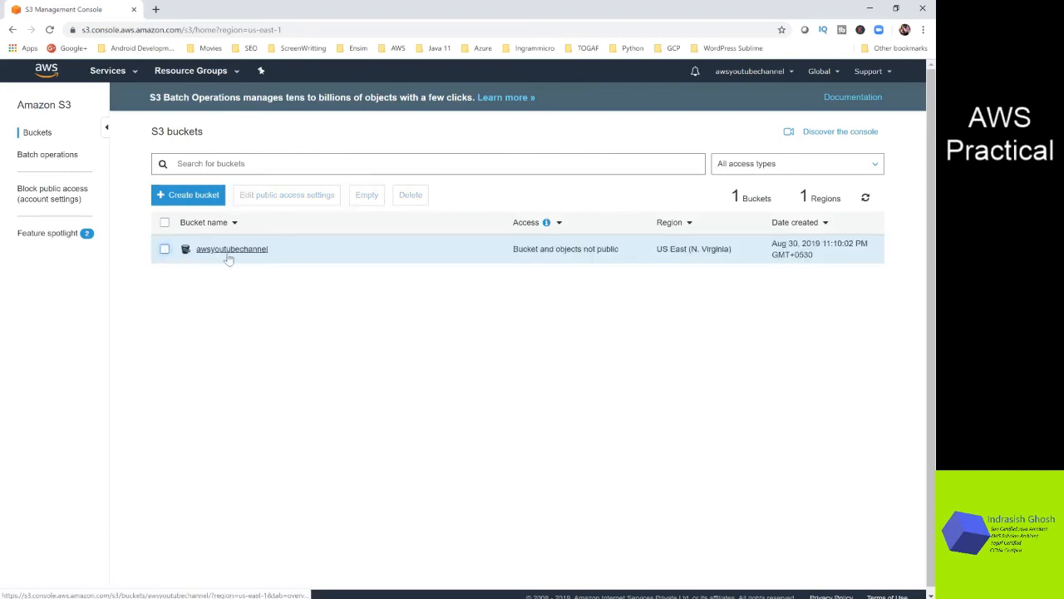
- Delete IMG_20190510_200138.jpg from awsyoutubechannel and verify the operation reports 1 success
click(226, 257)
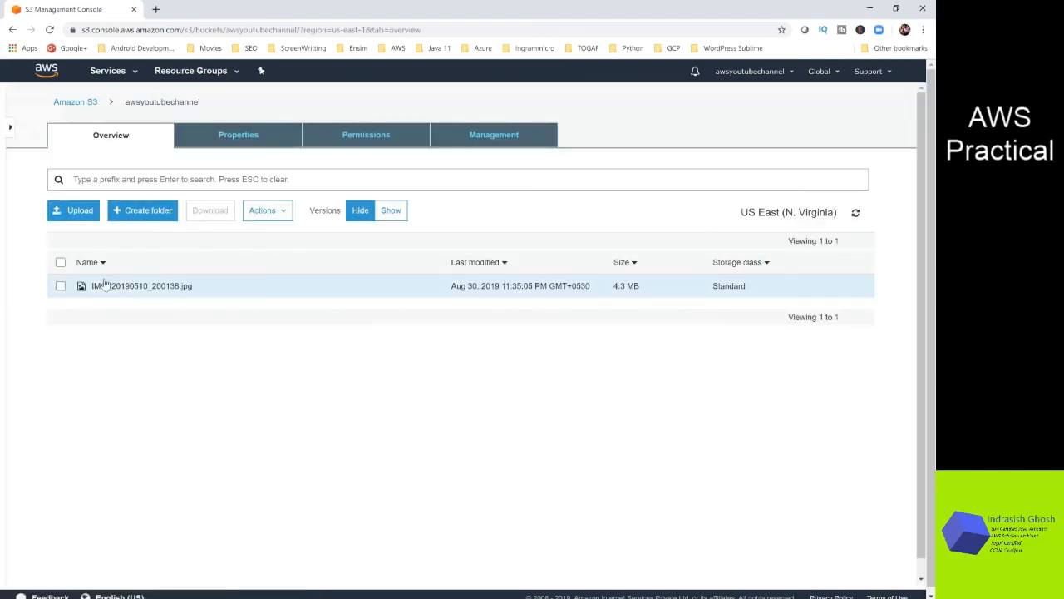
click(61, 287)
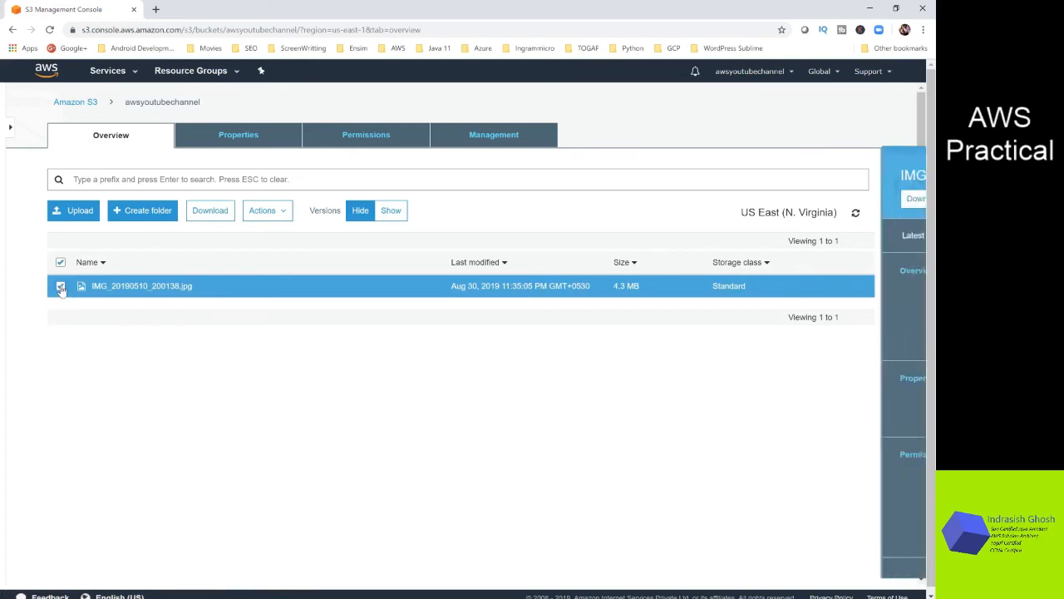
click(280, 213)
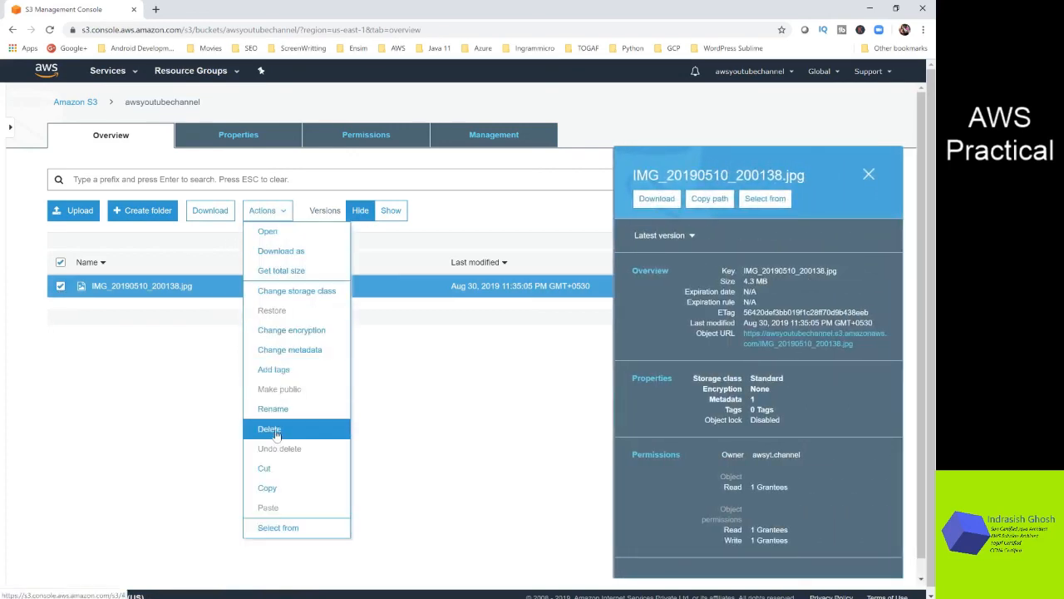
click(274, 429)
click(635, 464)
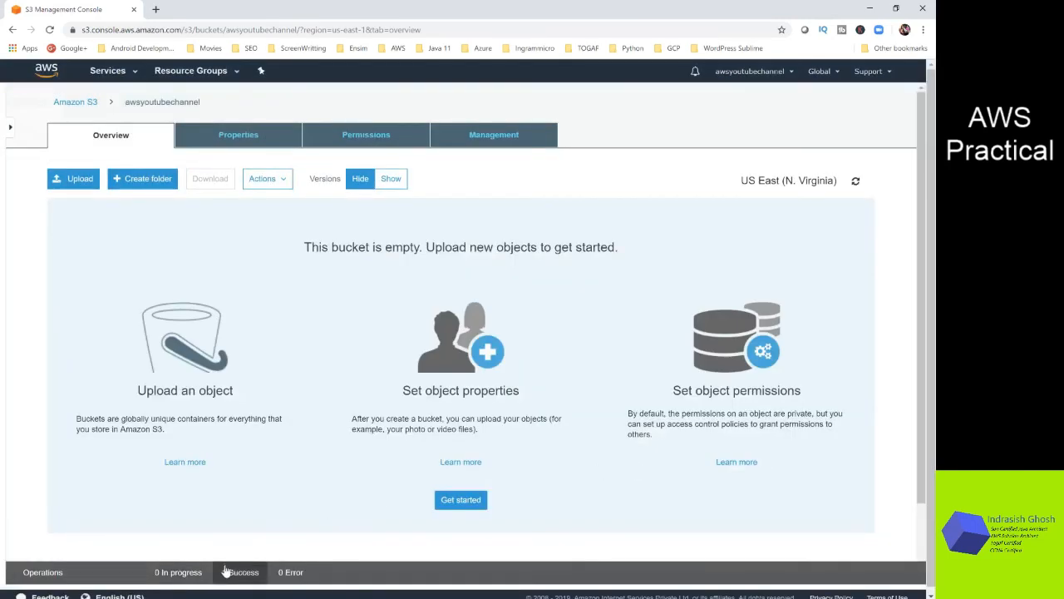
click(236, 573)
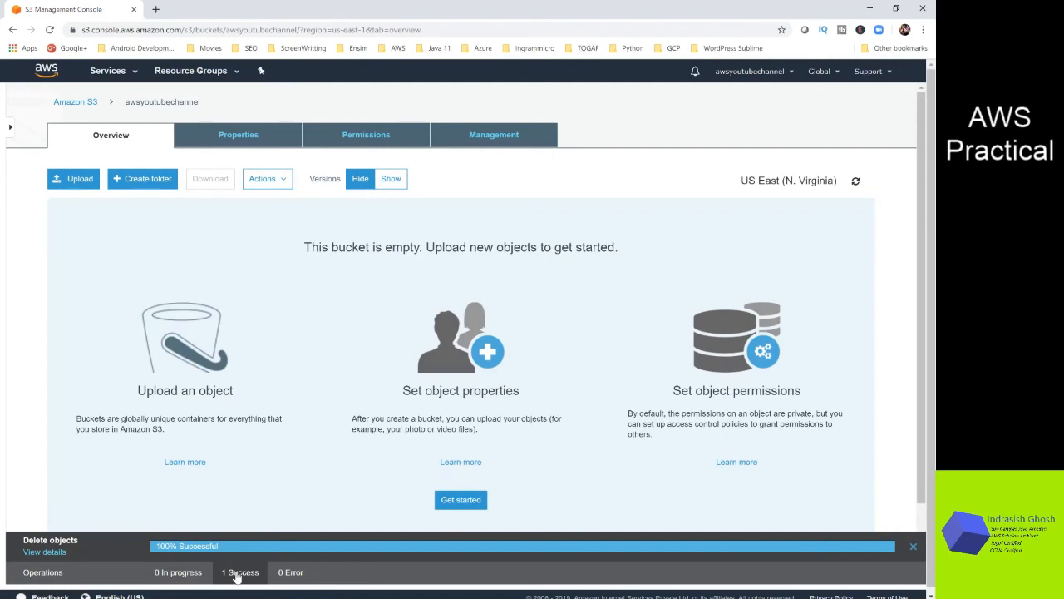
click(237, 576)
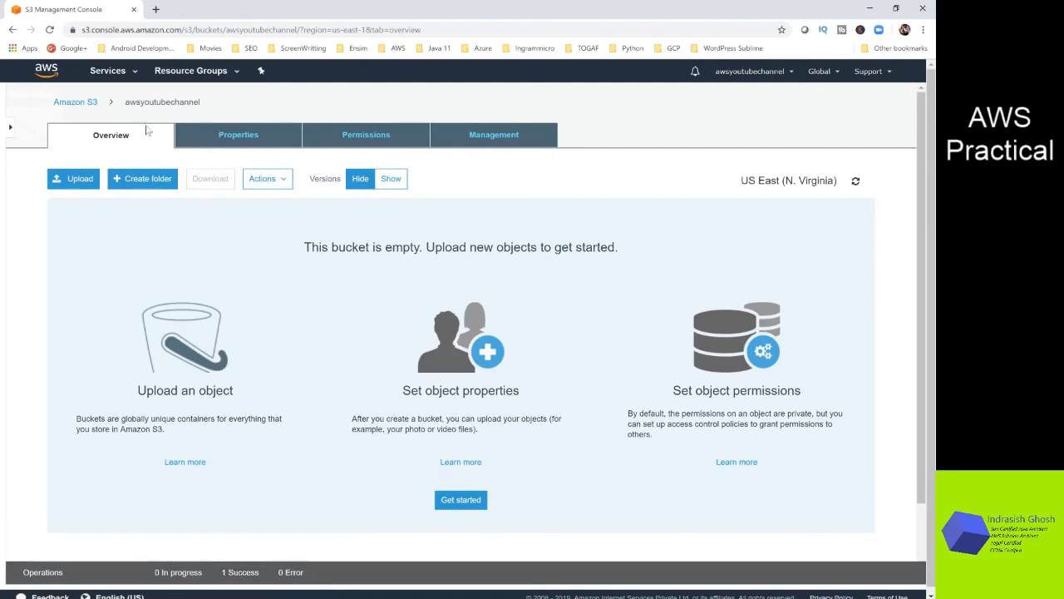
click(92, 103)
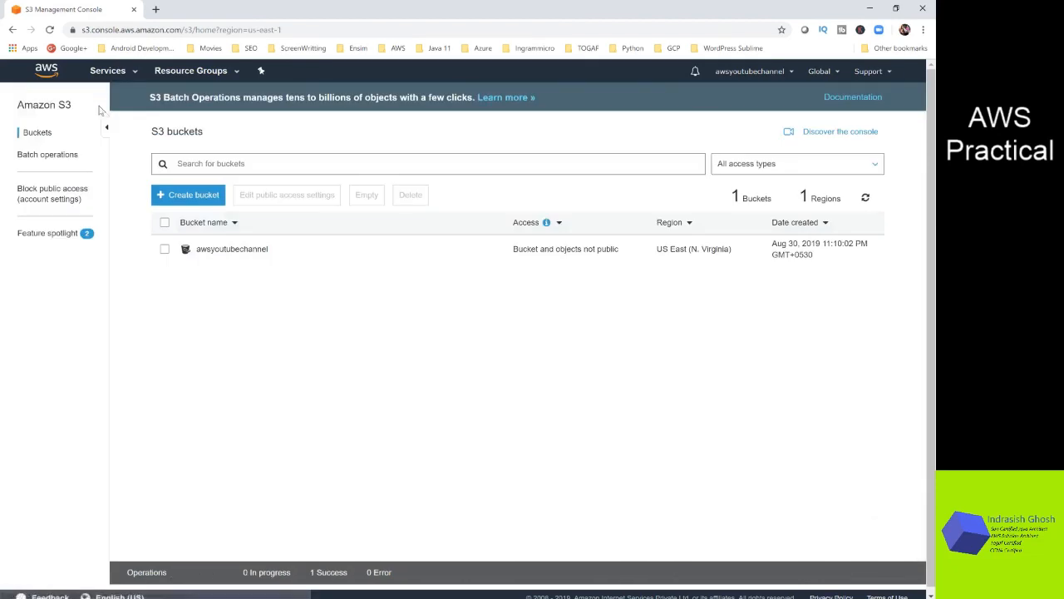